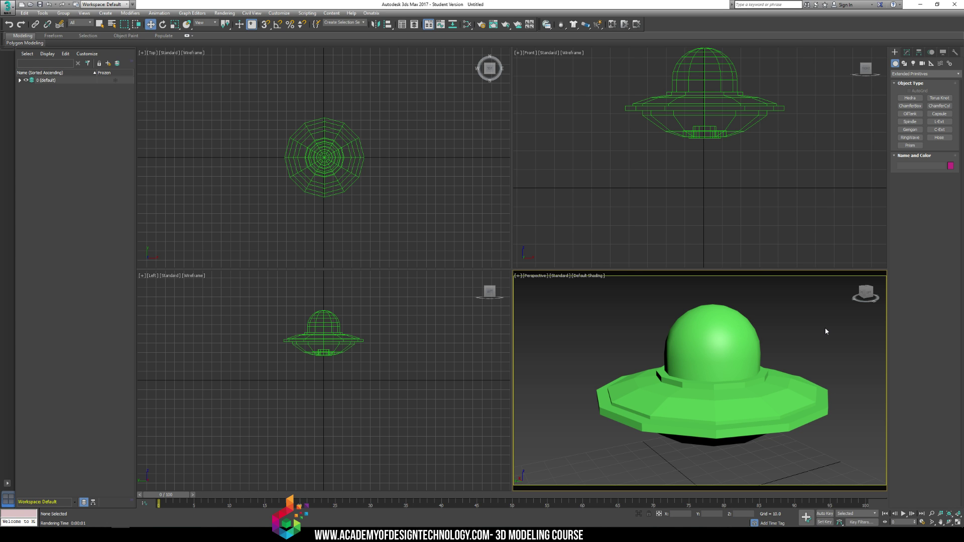
# Place a Standard Skylight on the ground grid beside the saucer in the perspective view.
pyautogui.moveTo(791, 88); pyautogui.dragTo(766, 167, button='middle')
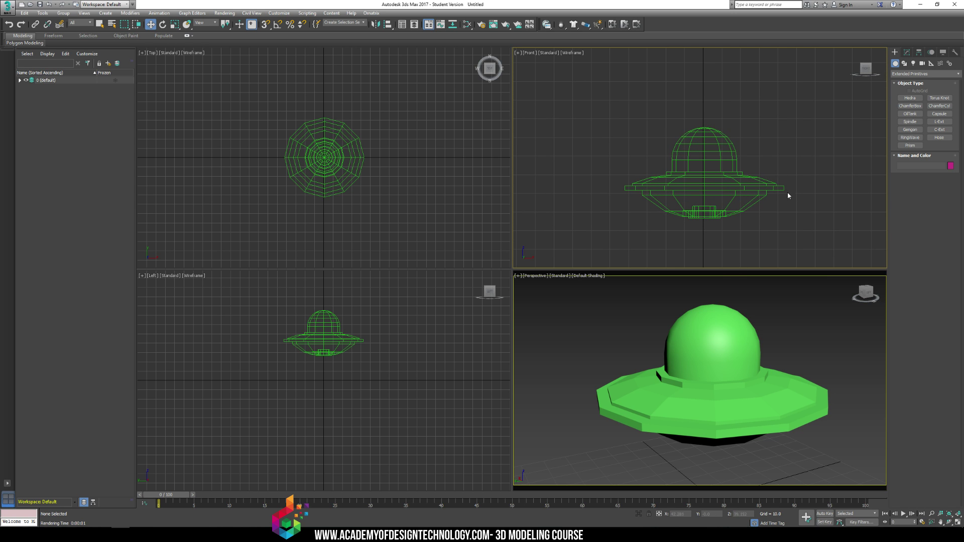
pyautogui.click(686, 173)
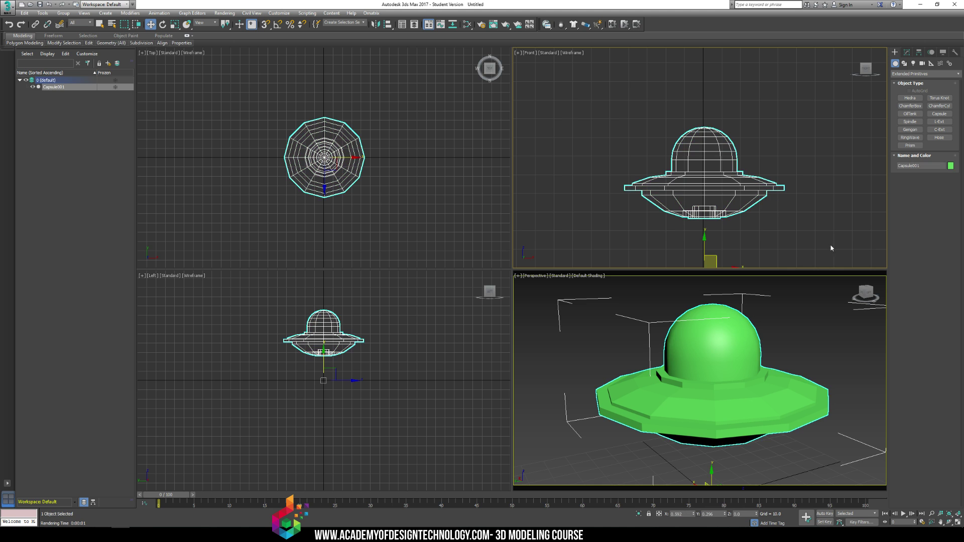
pyautogui.keyDown('alt'); pyautogui.moveTo(768, 374); pyautogui.dragTo(761, 337, button='middle'); pyautogui.keyUp('alt')
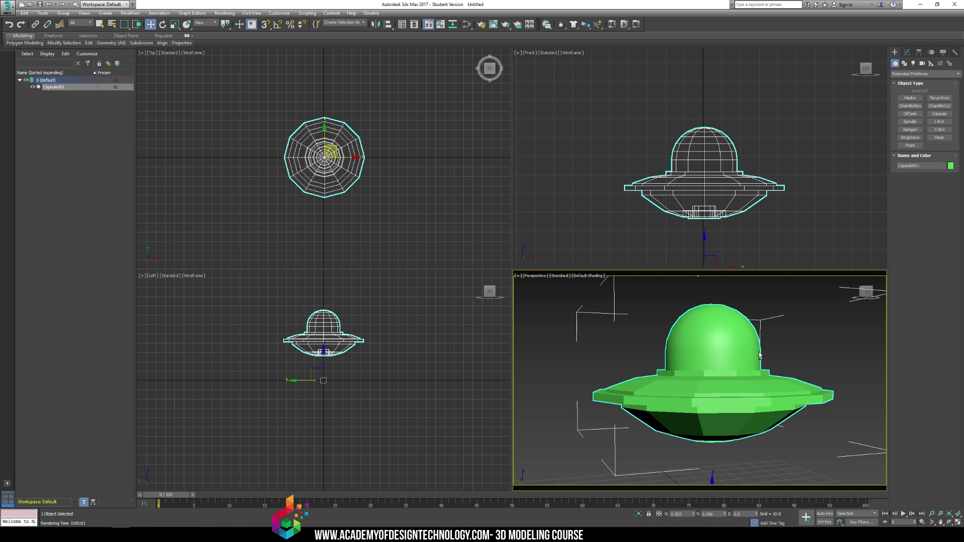
pyautogui.click(913, 63)
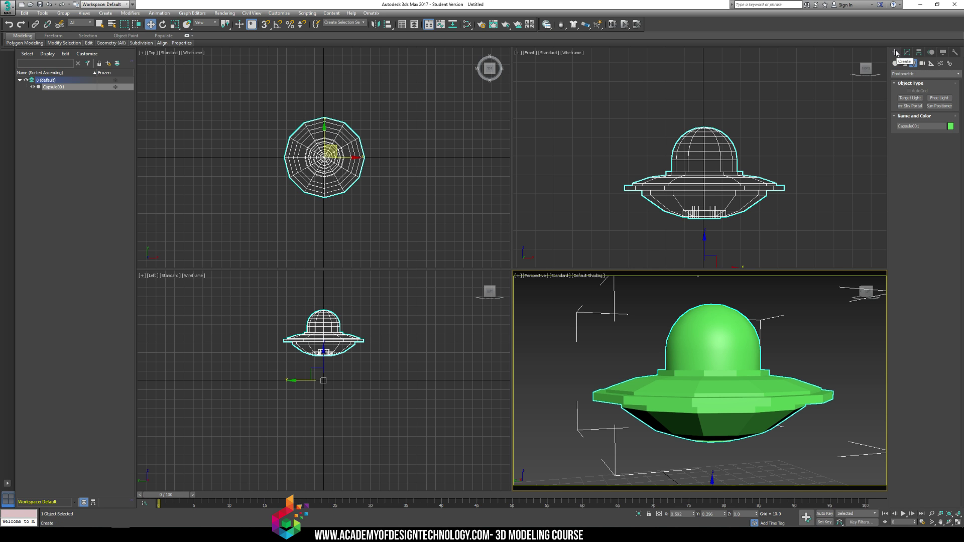
pyautogui.click(912, 74)
pyautogui.click(907, 88)
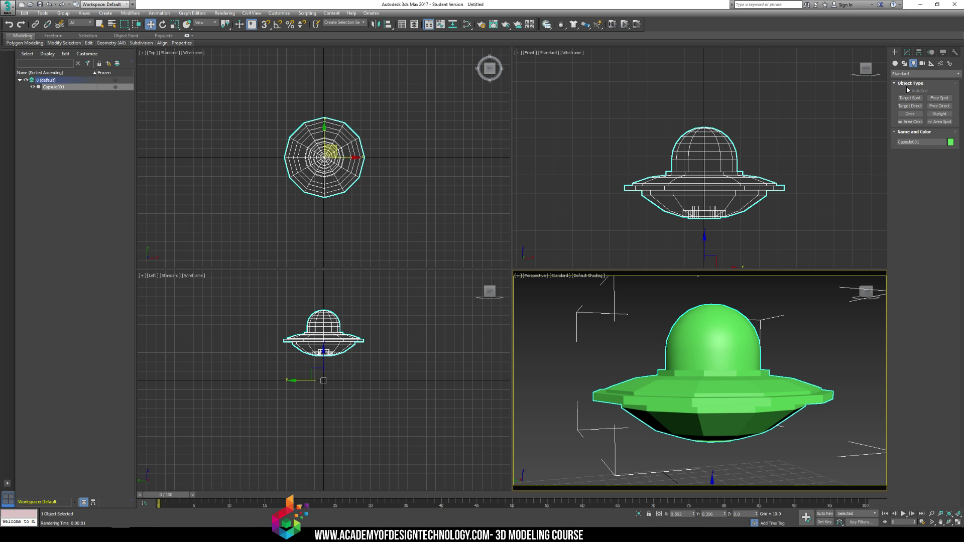
pyautogui.click(936, 115)
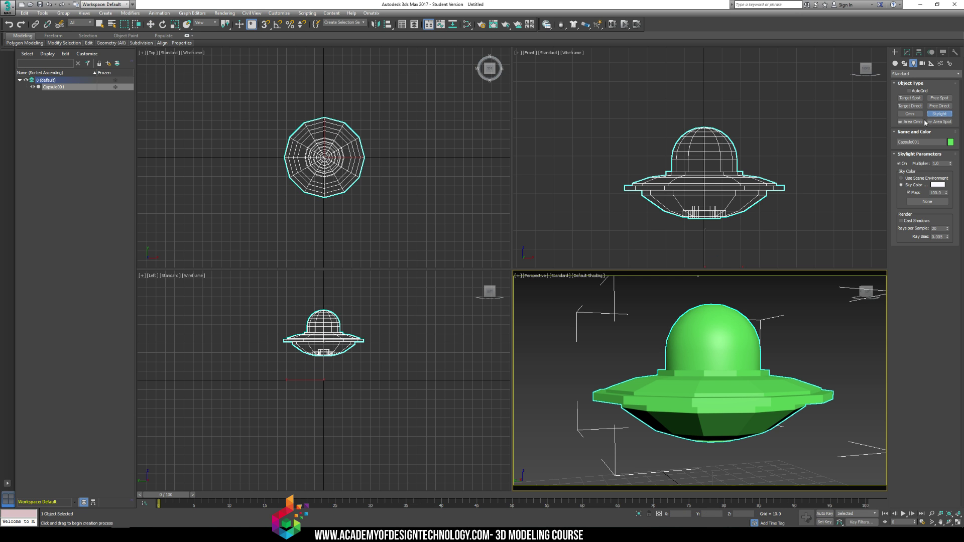
pyautogui.click(796, 465)
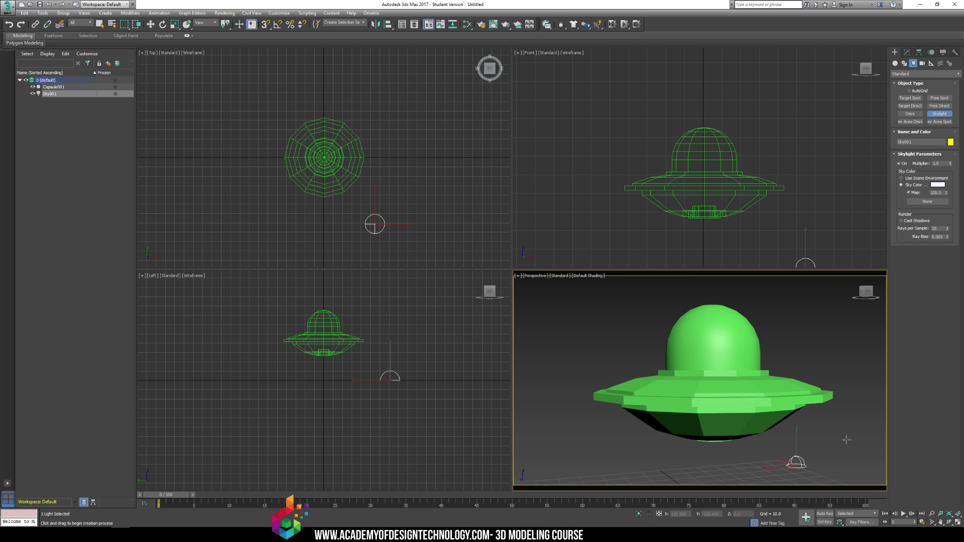
# Render the perspective view under the new skylight, repeat it with nothing selected, and close the render window.
pyautogui.hotkey('shift', 'q')
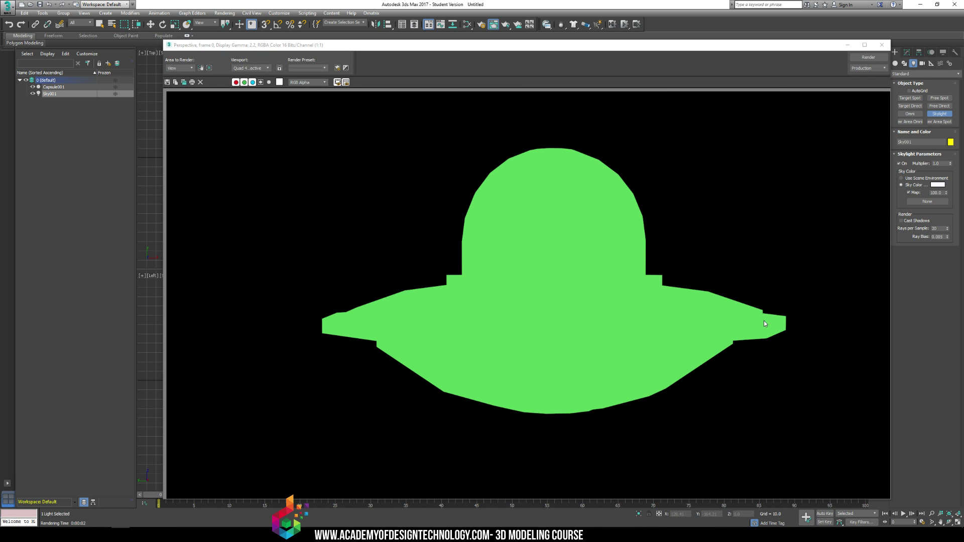
pyautogui.click(881, 44)
pyautogui.press('w')
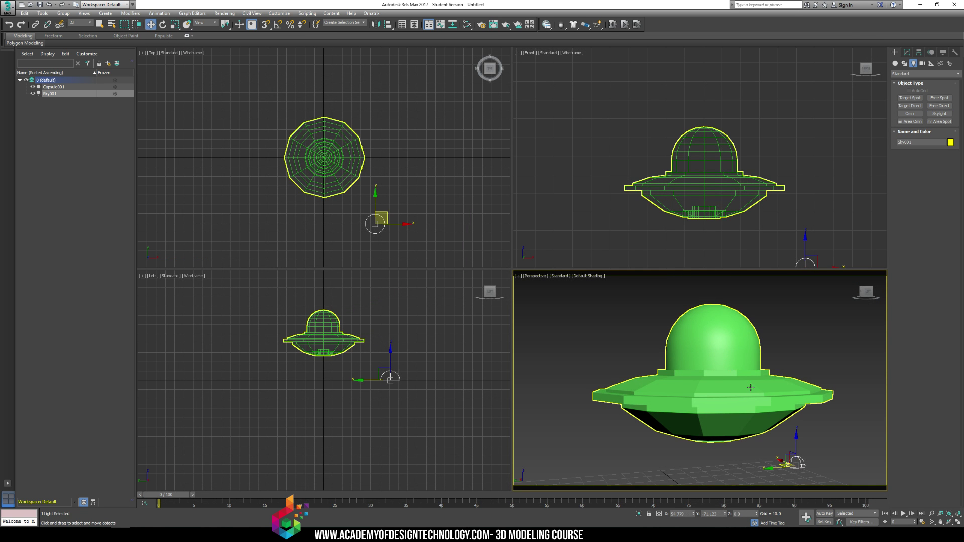
pyautogui.click(830, 429)
pyautogui.hotkey('shift', 'q')
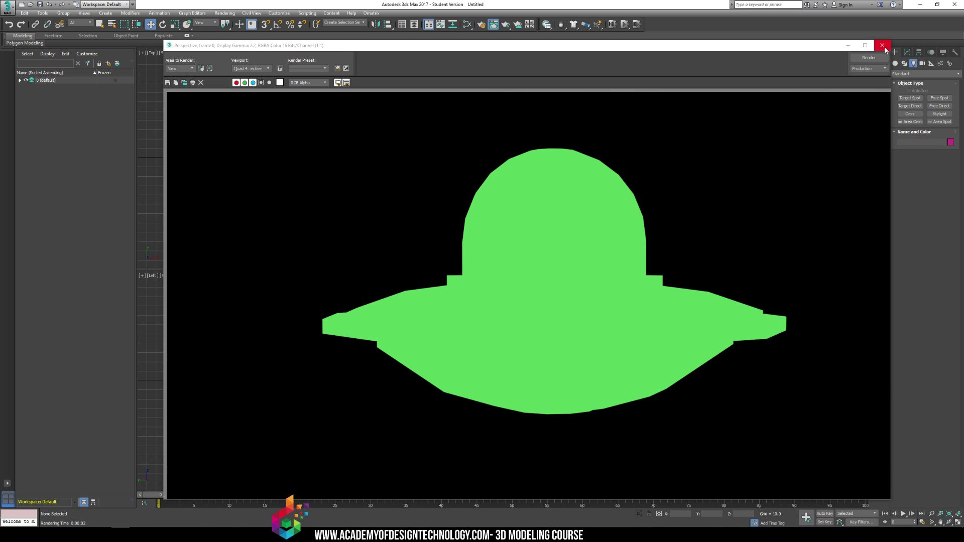
pyautogui.click(882, 45)
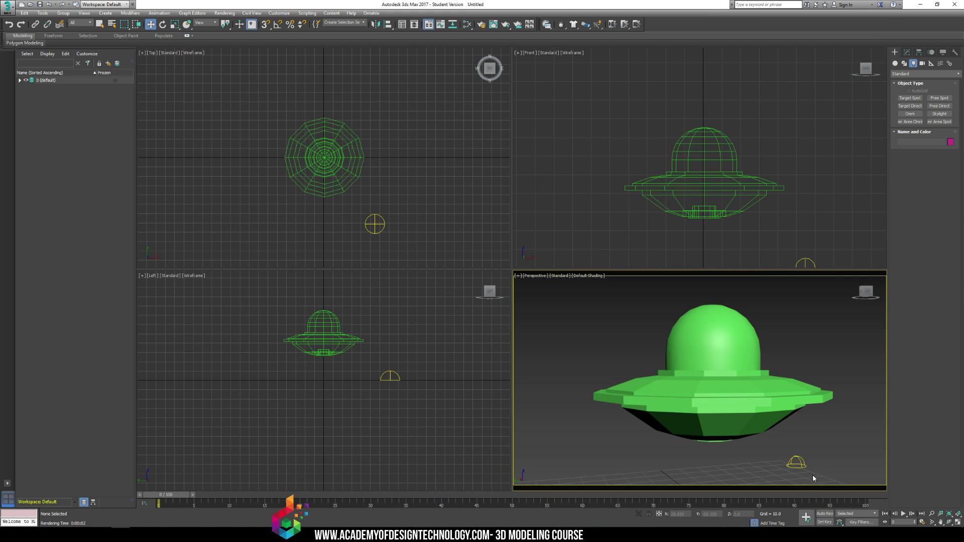
# Turn on Cast Shadows for the skylight.
pyautogui.click(799, 463)
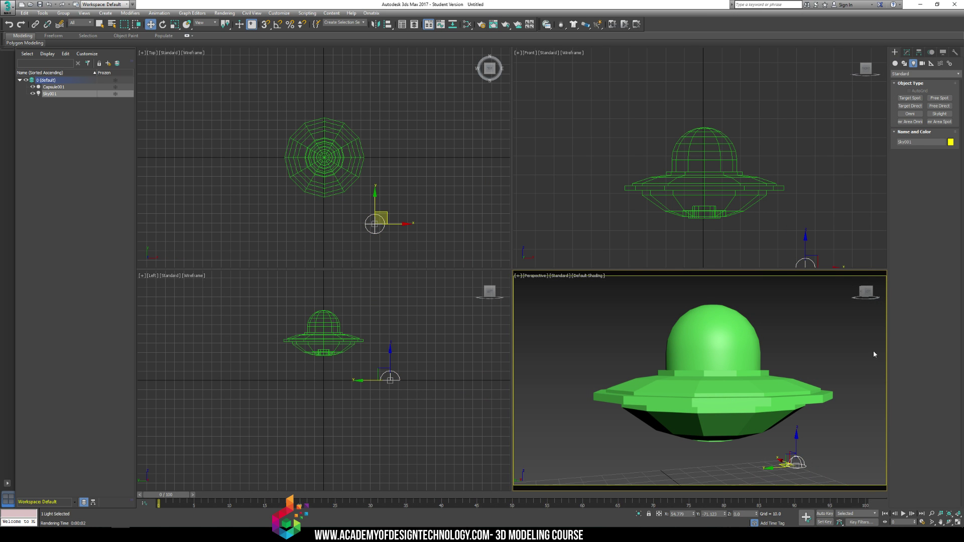
pyautogui.click(906, 52)
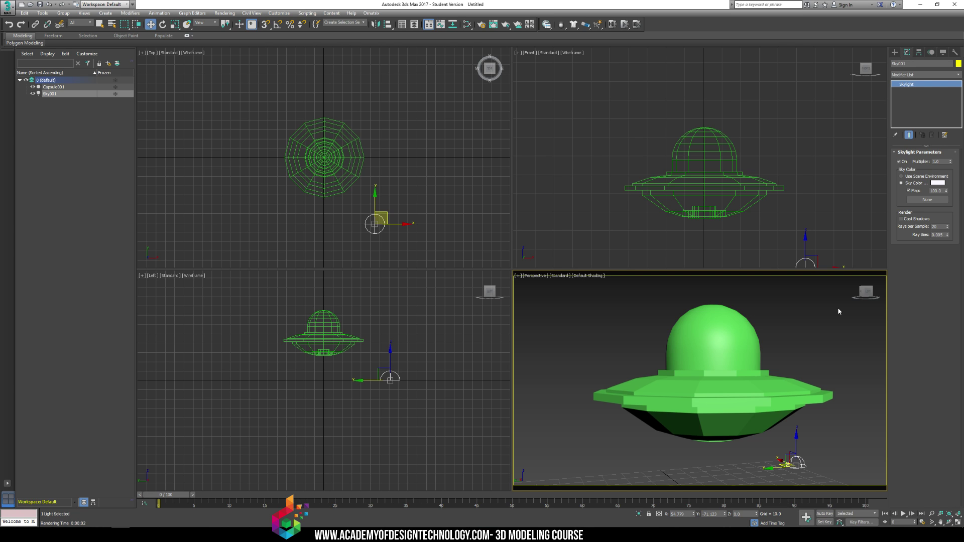
pyautogui.click(913, 219)
pyautogui.click(784, 327)
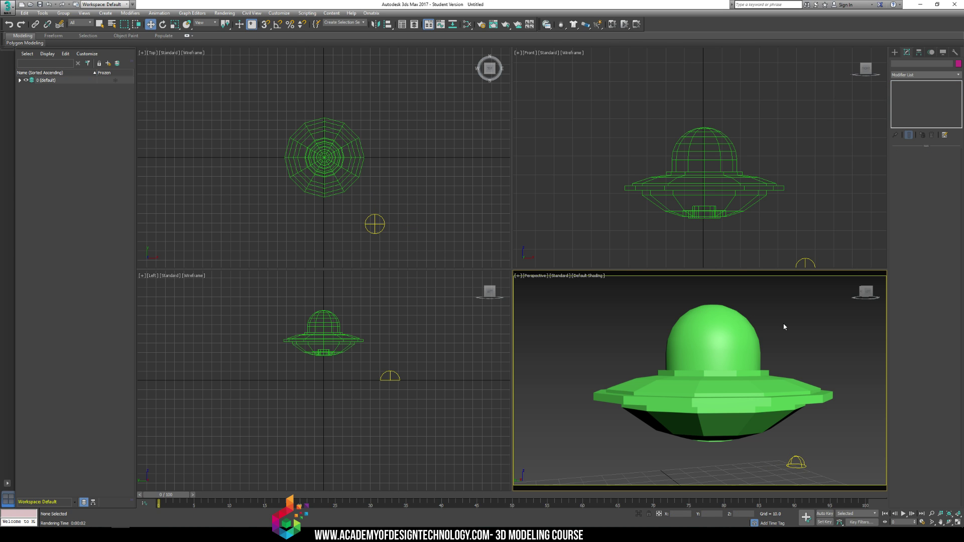
# Check the skylight's shadow setting, render the perspective view with shadows, and close the render window.
pyautogui.click(798, 458)
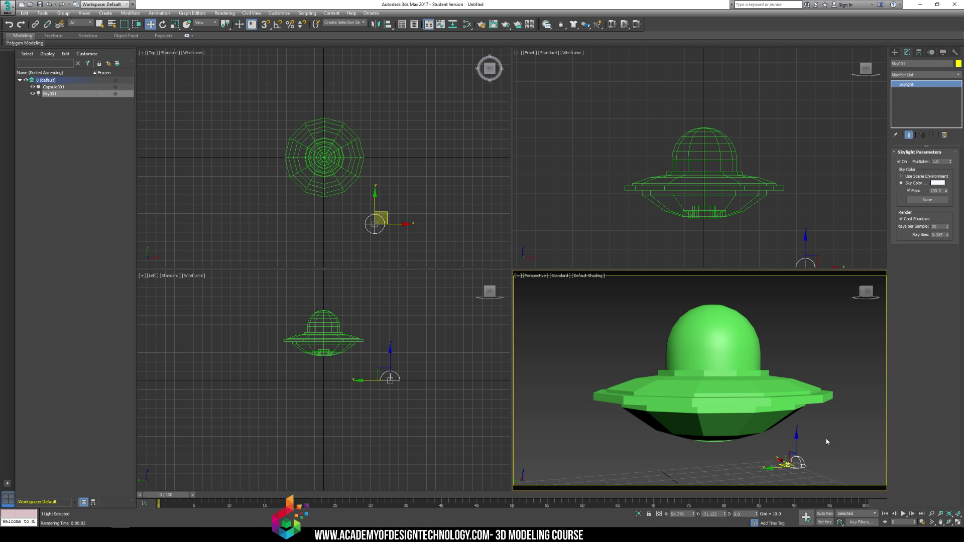
pyautogui.click(833, 434)
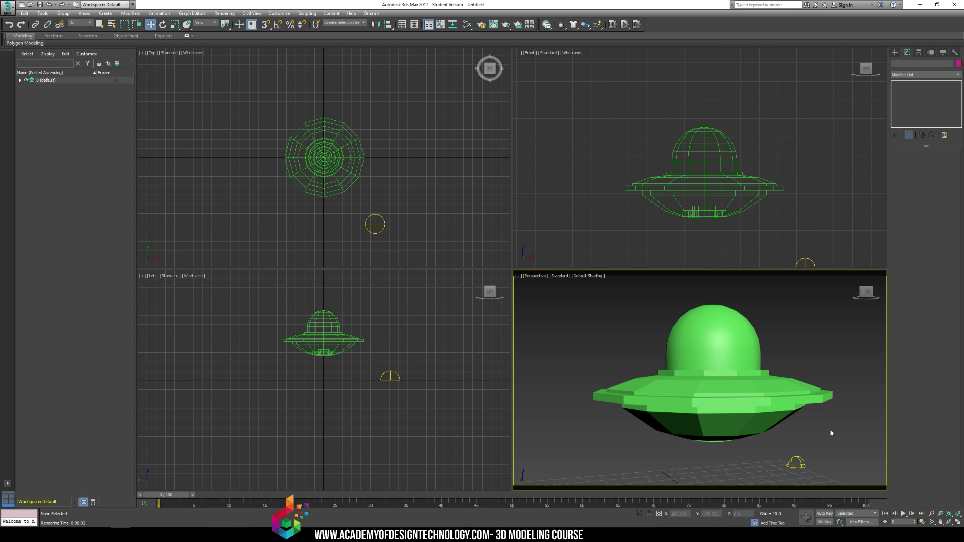
pyautogui.hotkey('shift', 'q')
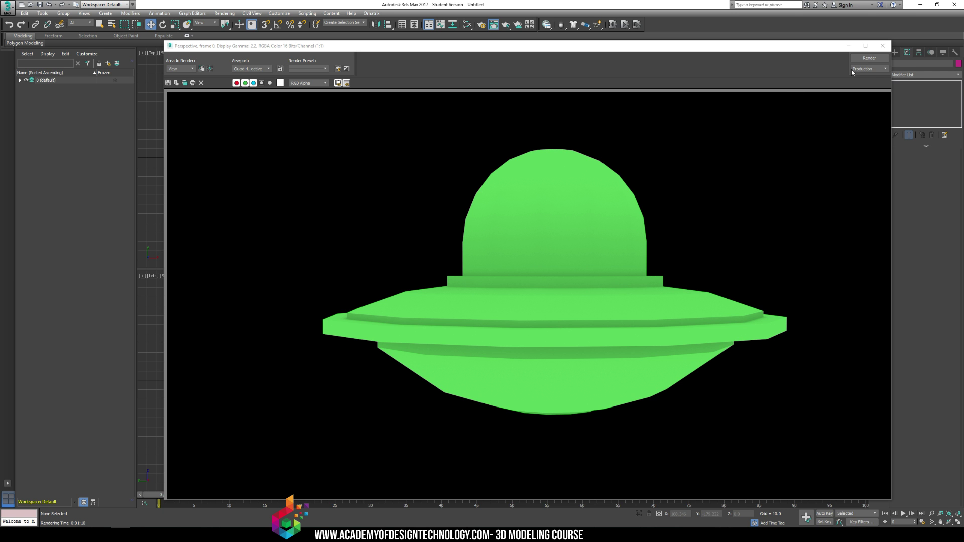
pyautogui.click(880, 46)
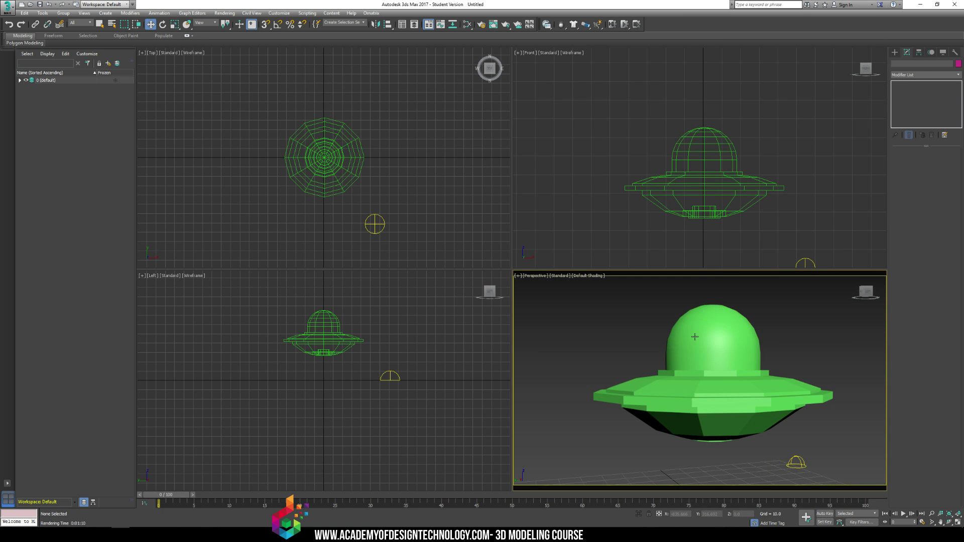
# Set the saucer's object color to white from the custom colors.
pyautogui.keyDown('alt'); pyautogui.moveTo(728, 396); pyautogui.dragTo(654, 409, button='middle'); pyautogui.keyUp('alt')
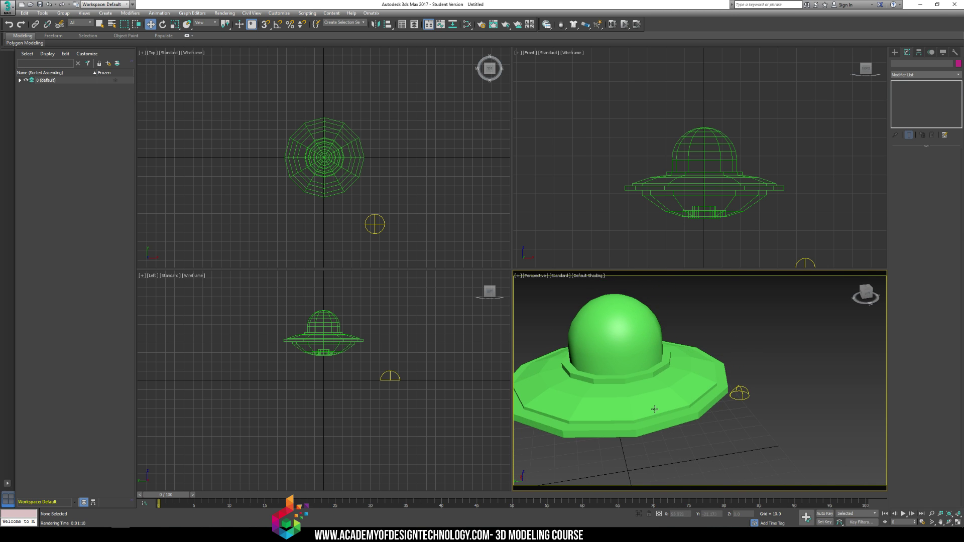
pyautogui.click(741, 395)
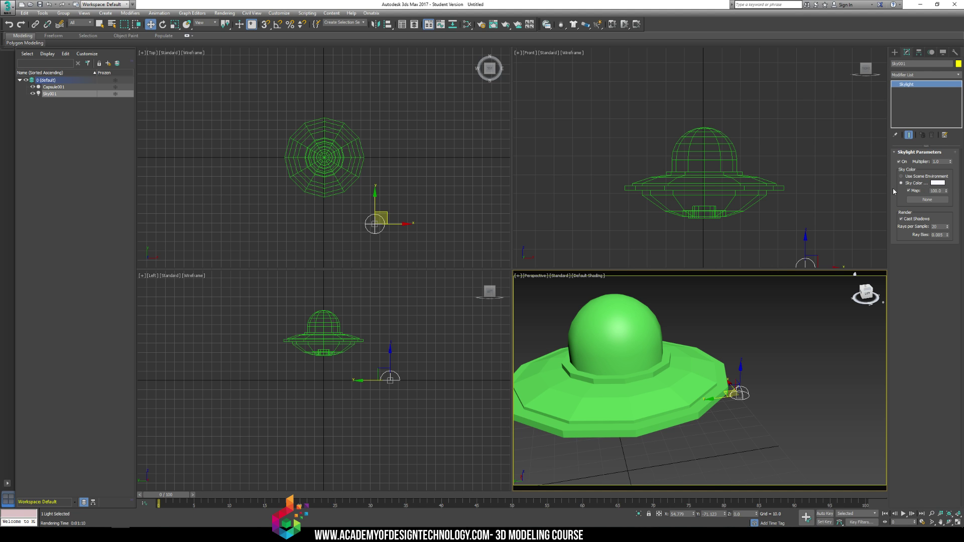
pyautogui.click(660, 344)
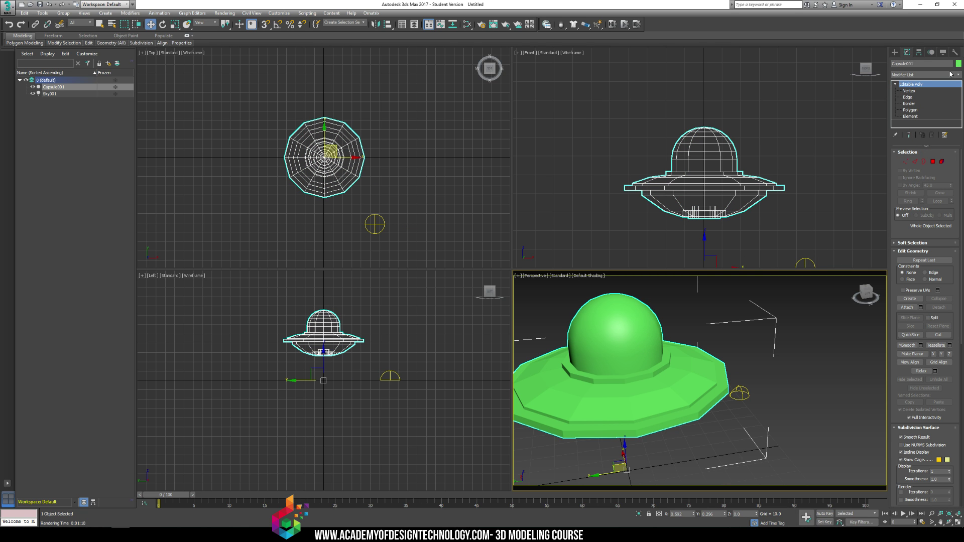
pyautogui.click(958, 63)
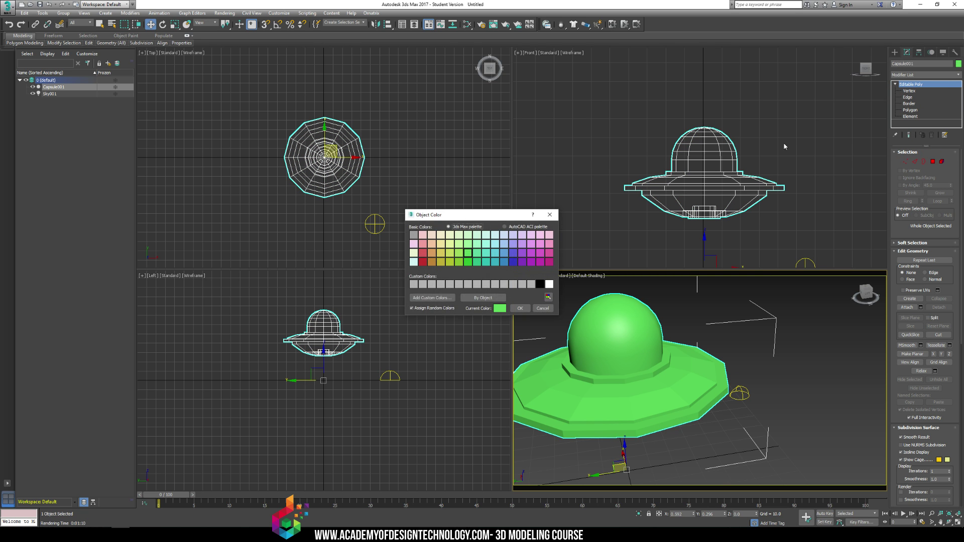
pyautogui.click(542, 308)
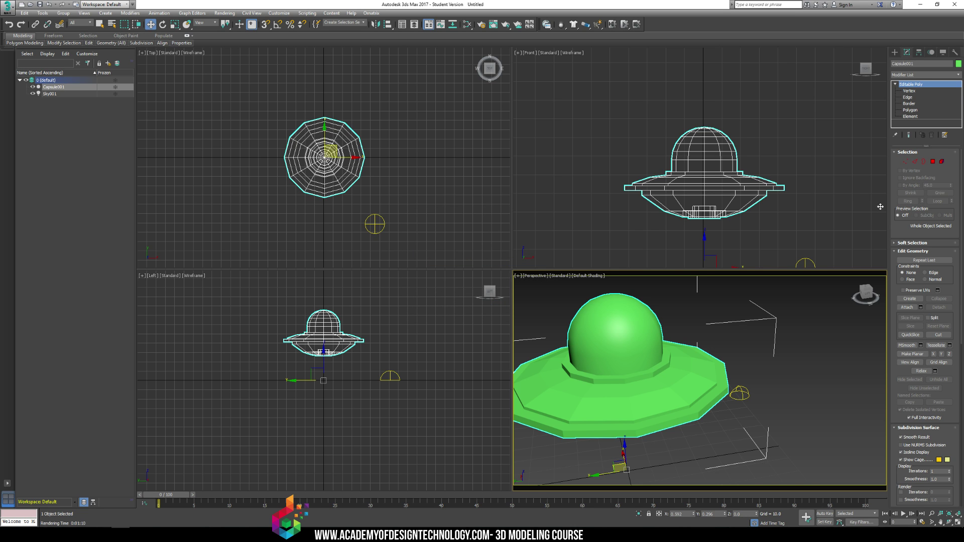
pyautogui.click(957, 64)
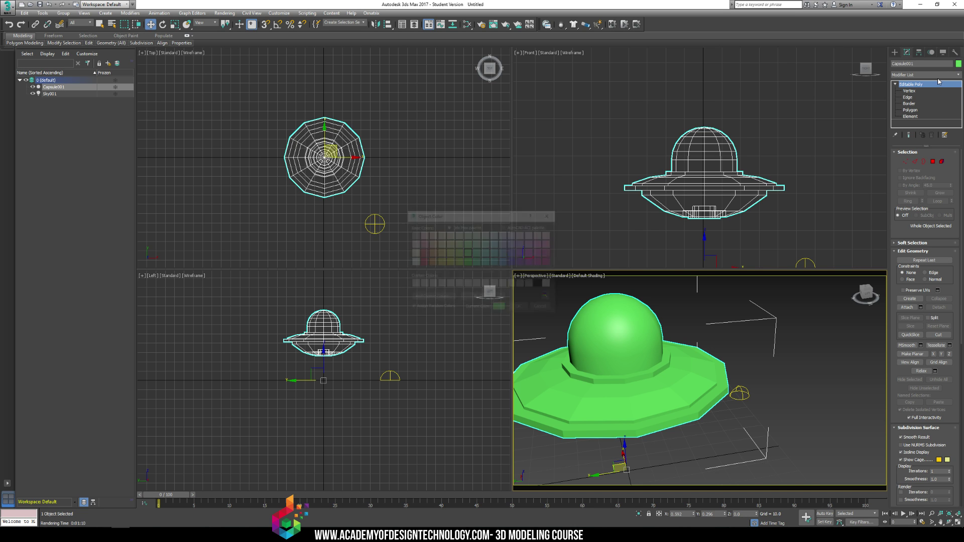
pyautogui.click(549, 284)
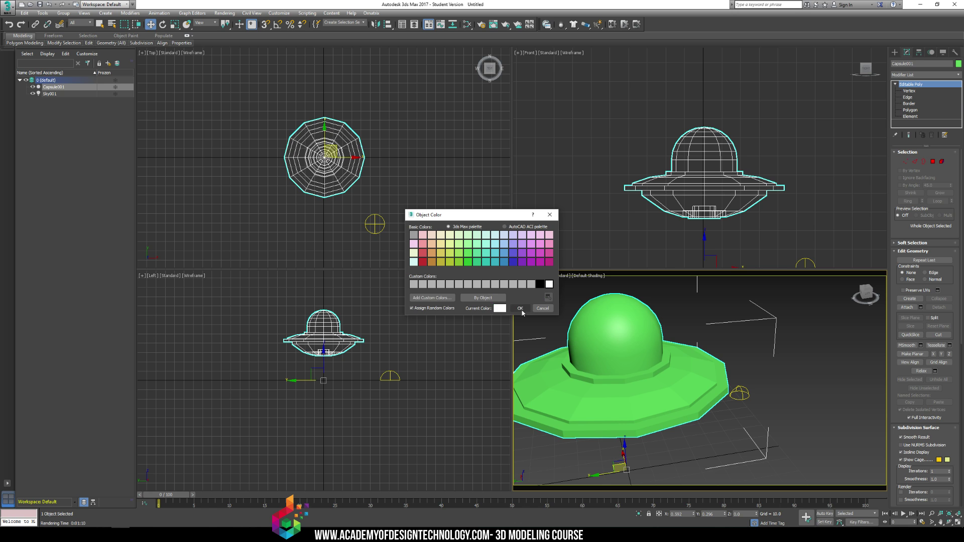
pyautogui.click(521, 309)
# Turn off Cast Shadows for the skylight and render the white saucer centered in the perspective view.
pyautogui.keyDown('alt'); pyautogui.moveTo(713, 359); pyautogui.dragTo(718, 353, button='middle'); pyautogui.keyUp('alt')
pyautogui.click(718, 423)
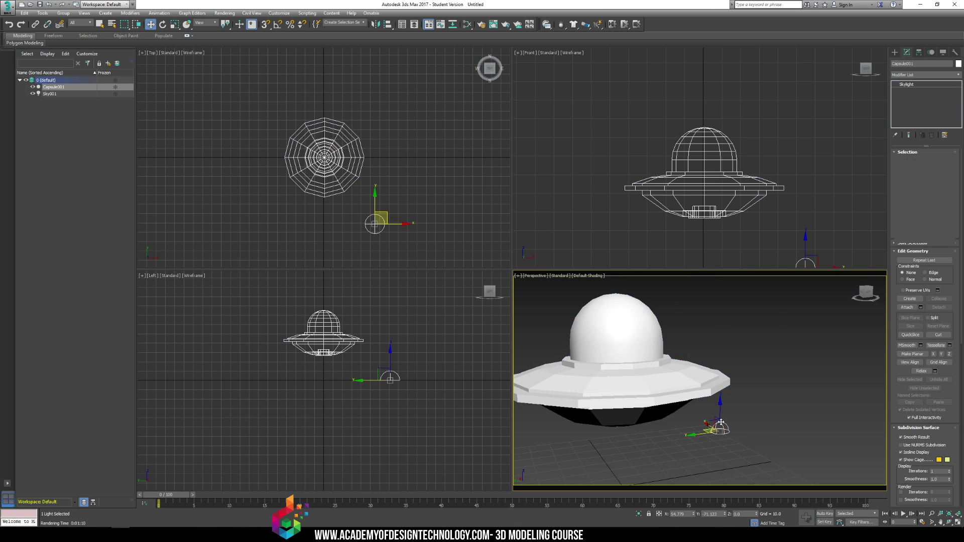
pyautogui.moveTo(726, 411); pyautogui.dragTo(762, 404, button='middle')
pyautogui.click(941, 201)
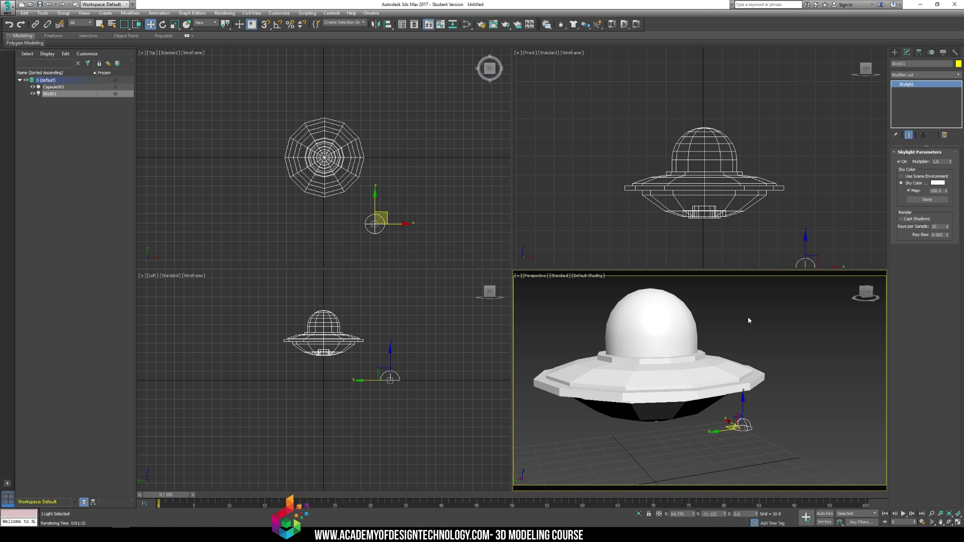
pyautogui.moveTo(748, 316); pyautogui.dragTo(772, 343, button='middle')
pyautogui.hotkey('shift', 'q')
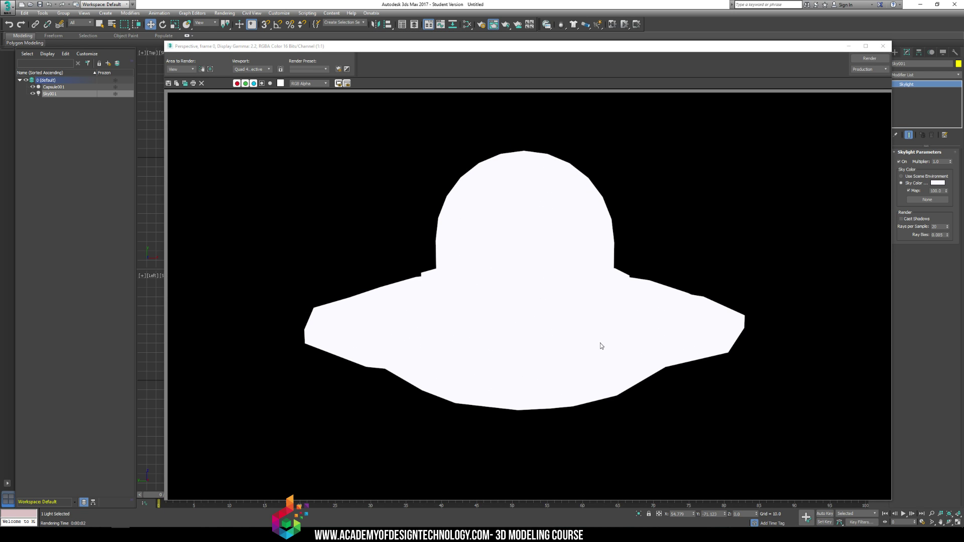
# Save the render to the Desktop as the PNG image alienship, with RGB 48 bit color and alpha channel, and close the render window.
pyautogui.click(168, 84)
pyautogui.click(189, 123)
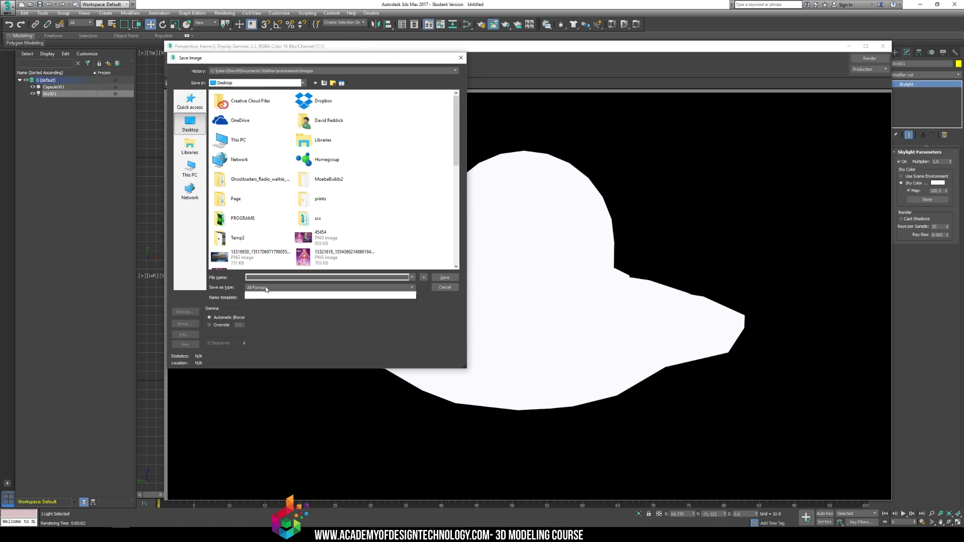
pyautogui.click(257, 288)
pyautogui.click(289, 334)
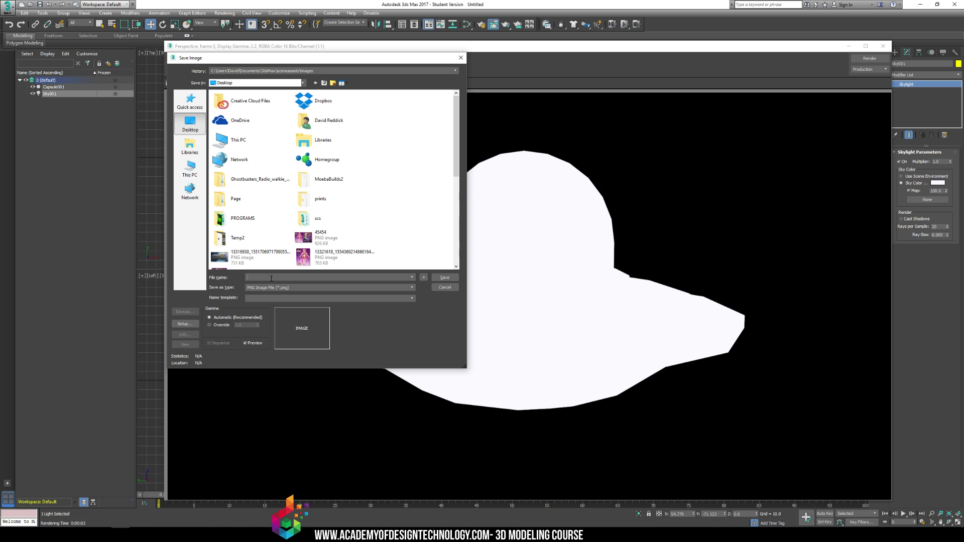
pyautogui.click(266, 277)
pyautogui.write('alienship')
pyautogui.press('Return')
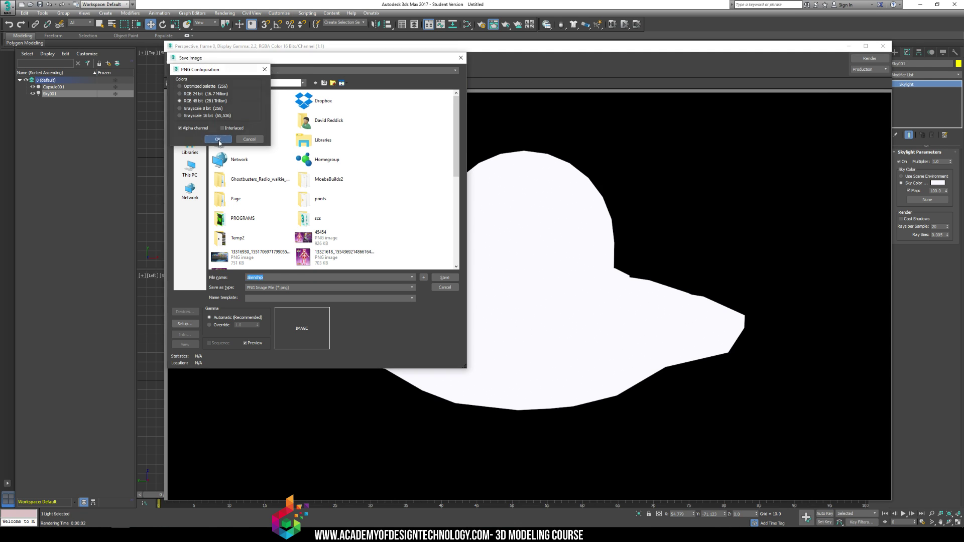
pyautogui.click(219, 140)
pyautogui.click(883, 46)
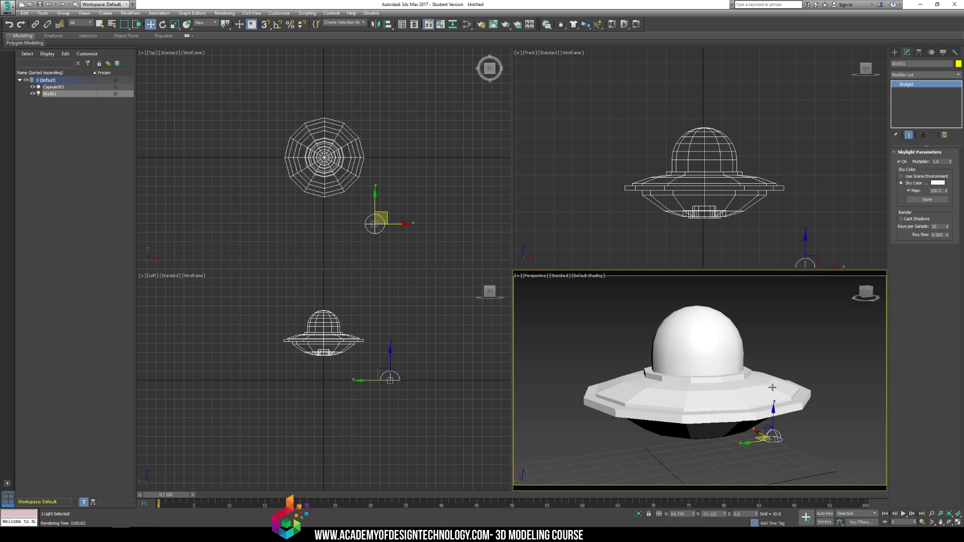
# Turn on Cast Shadows for the skylight again and set its Rays per Sample to 10.
pyautogui.click(788, 433)
pyautogui.click(780, 436)
pyautogui.click(918, 219)
pyautogui.doubleClick(938, 227)
pyautogui.write('5')
pyautogui.write('10')
# Render the white saucer in the perspective view with the skylight's shadows and 10 rays per sample.
pyautogui.click(776, 318)
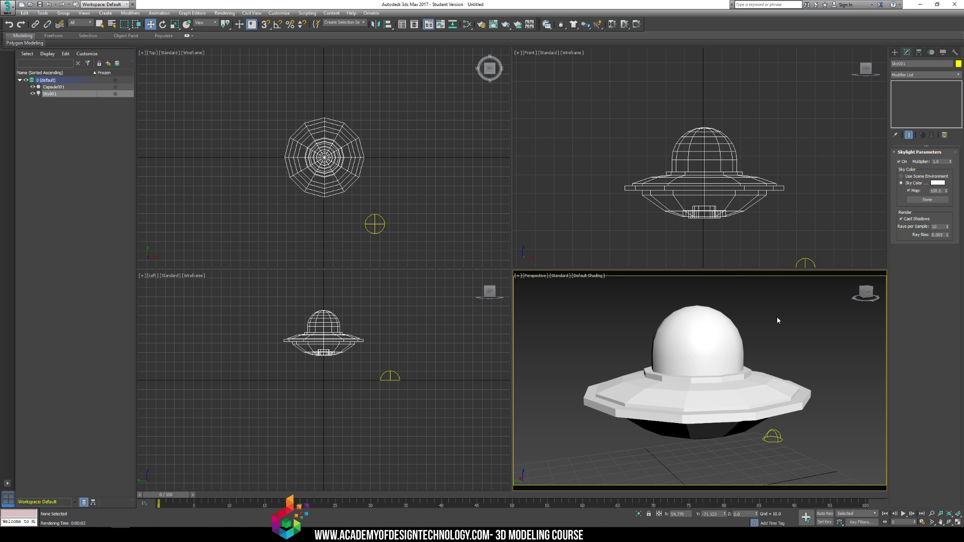
pyautogui.hotkey('shift', 'q')
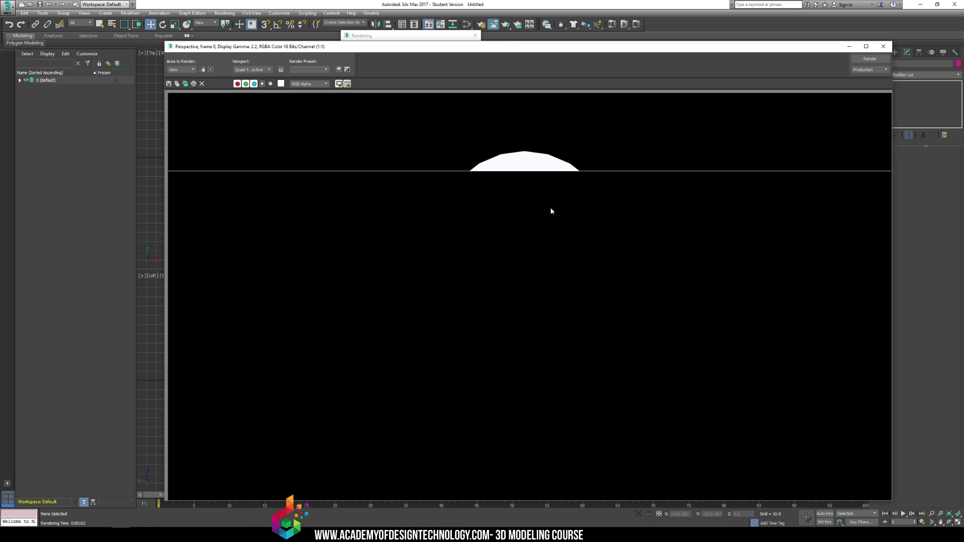
pyautogui.click(65, 534)
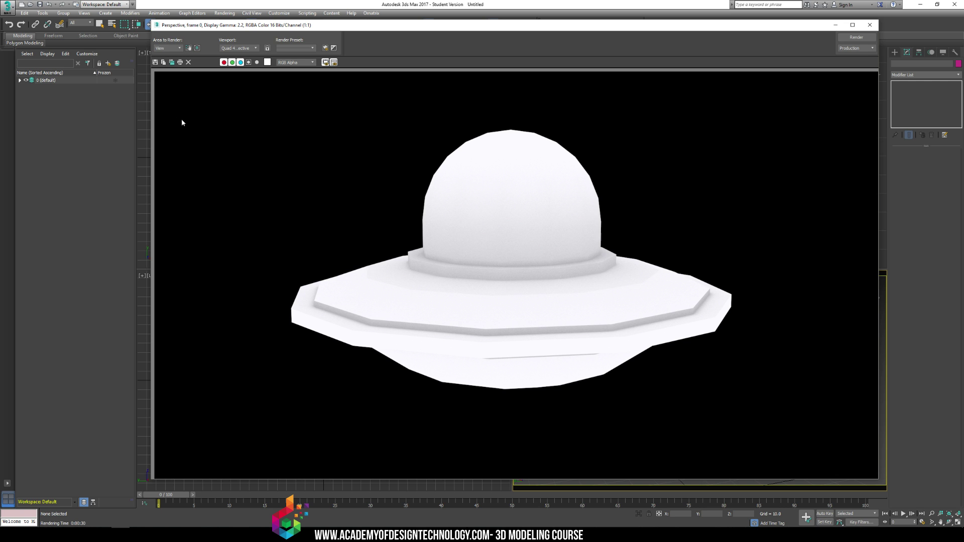
# Save the shadowed render to the Desktop as the PNG image alienship2.
pyautogui.click(155, 62)
pyautogui.click(174, 104)
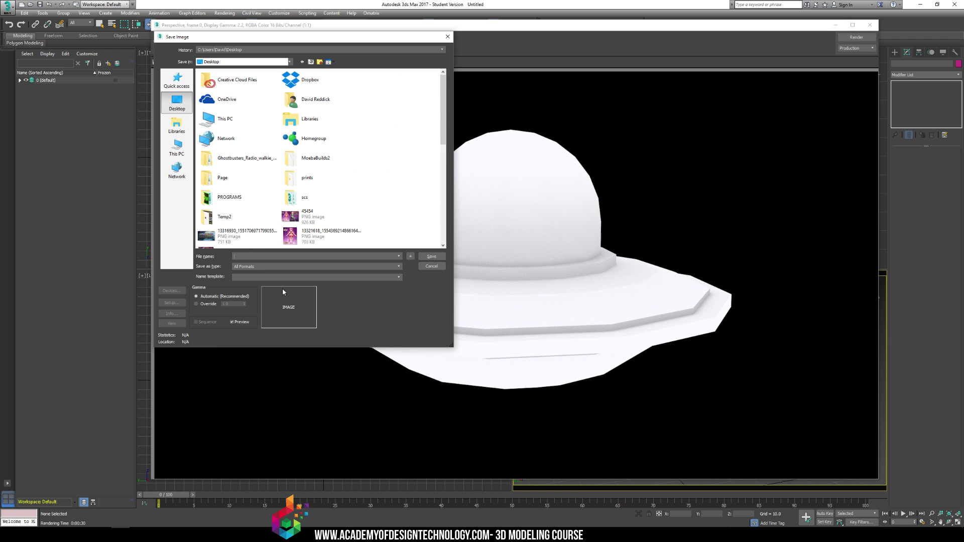
pyautogui.click(285, 267)
pyautogui.click(274, 312)
pyautogui.click(250, 257)
pyautogui.write('aliens')
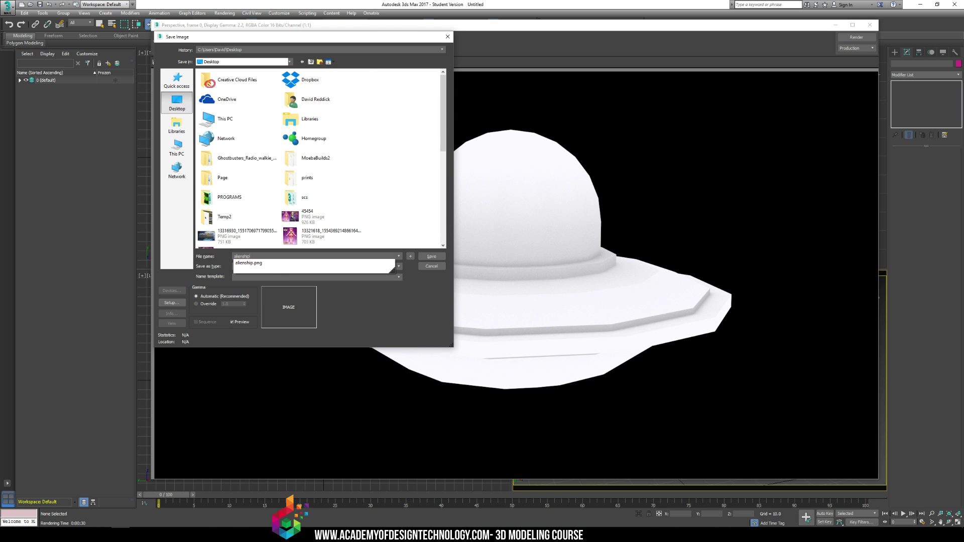
pyautogui.write('hip')
pyautogui.press('Return')
pyautogui.press('Return')
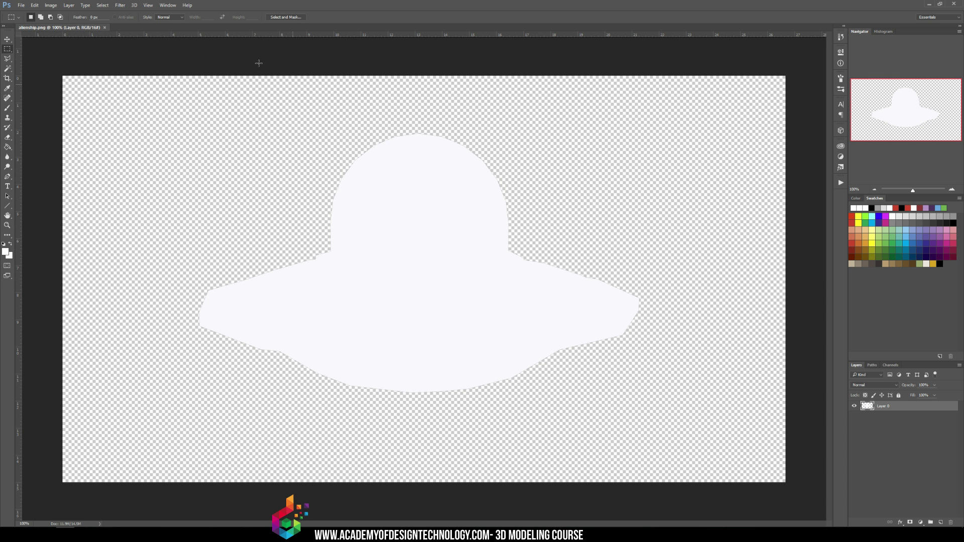
# In Photoshop, open the image alienship2 from the Desktop in addition to alienship.png.
pyautogui.click(23, 5)
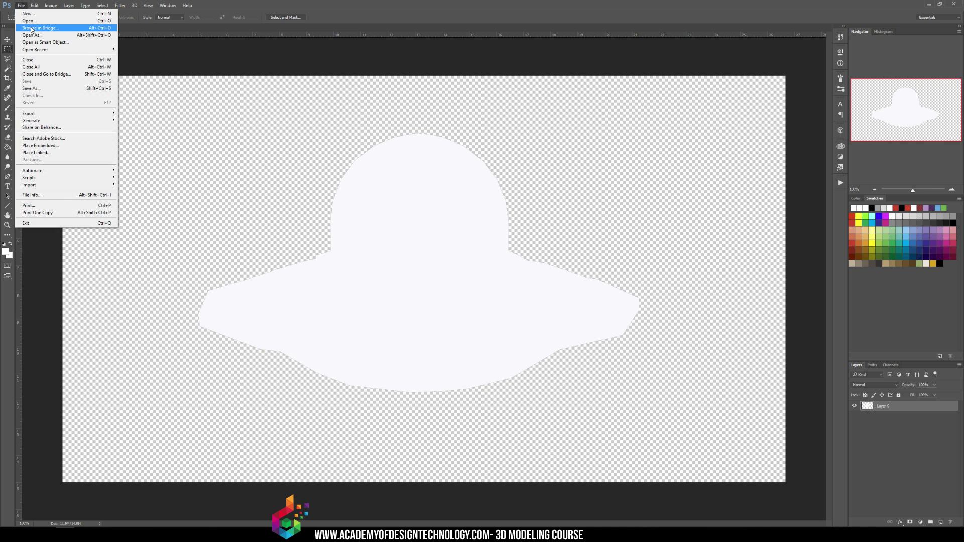
pyautogui.press('Escape')
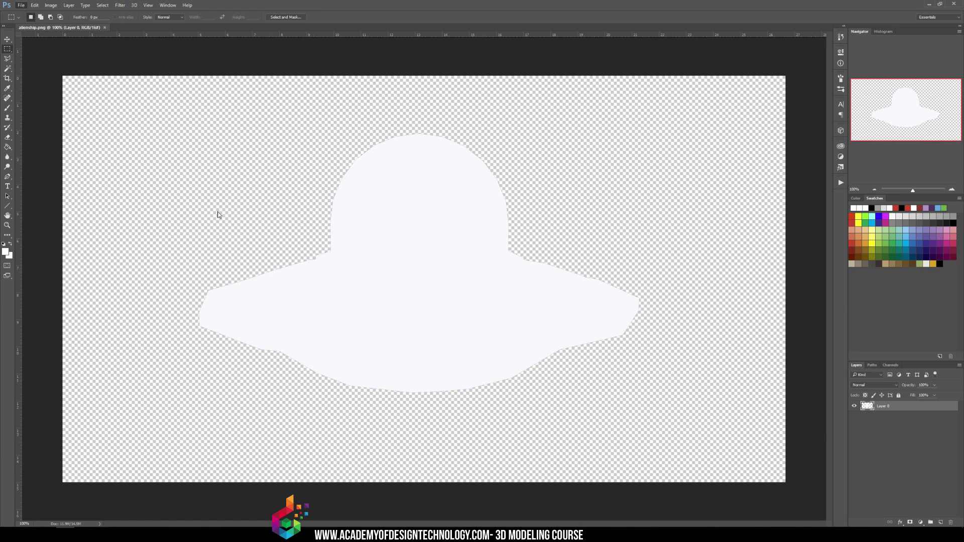
pyautogui.hotkey('ctrl', 'o')
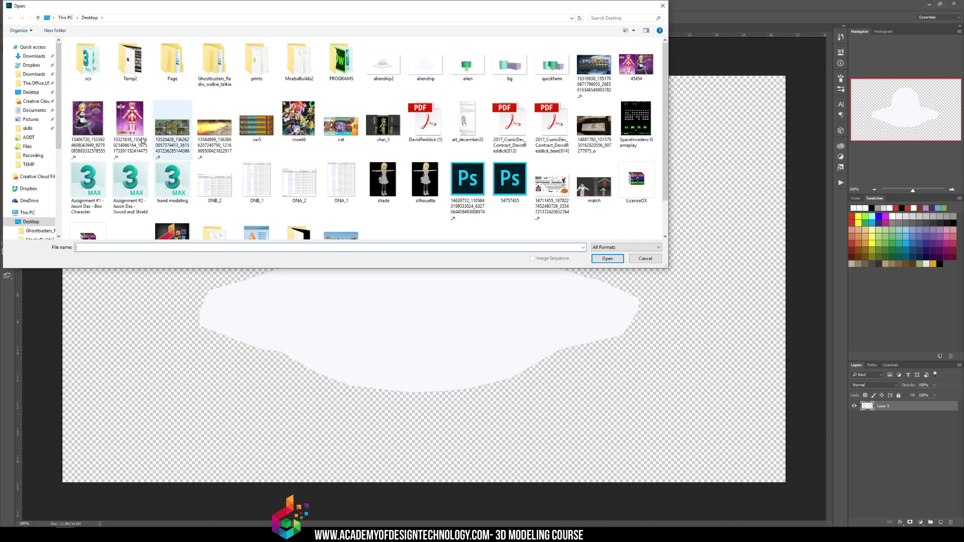
pyautogui.click(393, 70)
pyautogui.doubleClick(392, 70)
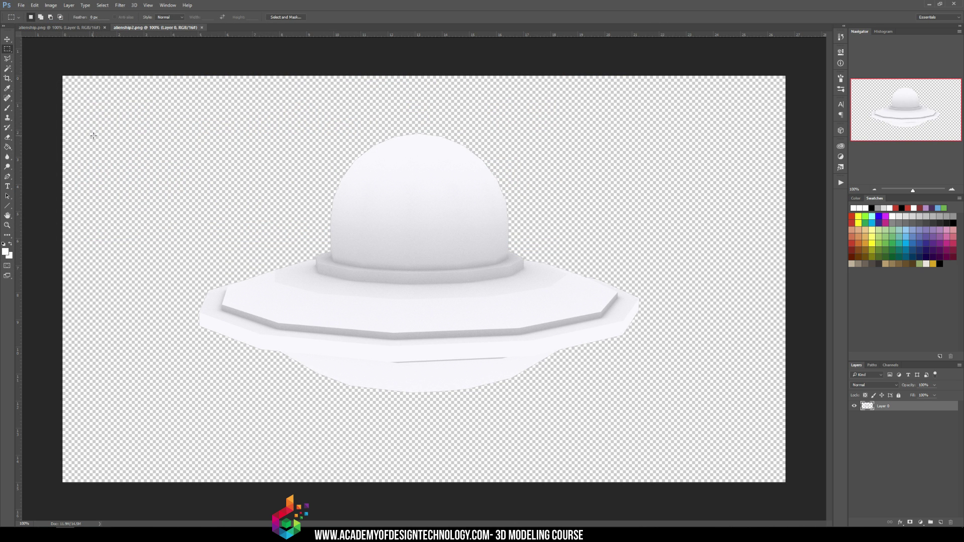
# Copy the whole shaded render from alienship2.png into alienship.png as a new layer and align it exactly over the flat white silhouette.
pyautogui.hotkey('ctrl', 'a')
pyautogui.moveTo(50, 61); pyautogui.dragTo(863, 499)
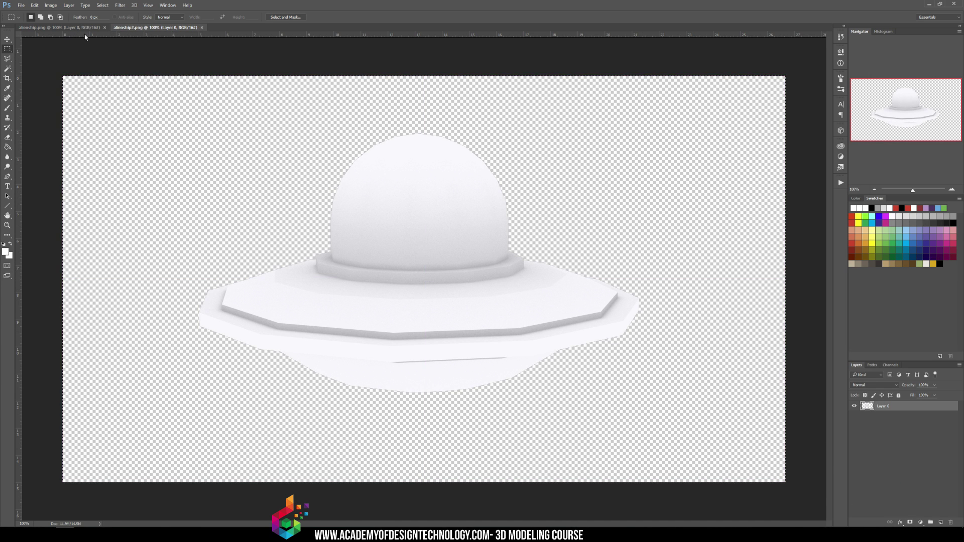
pyautogui.click(55, 27)
pyautogui.hotkey('ctrl', 'v')
pyautogui.click(7, 39)
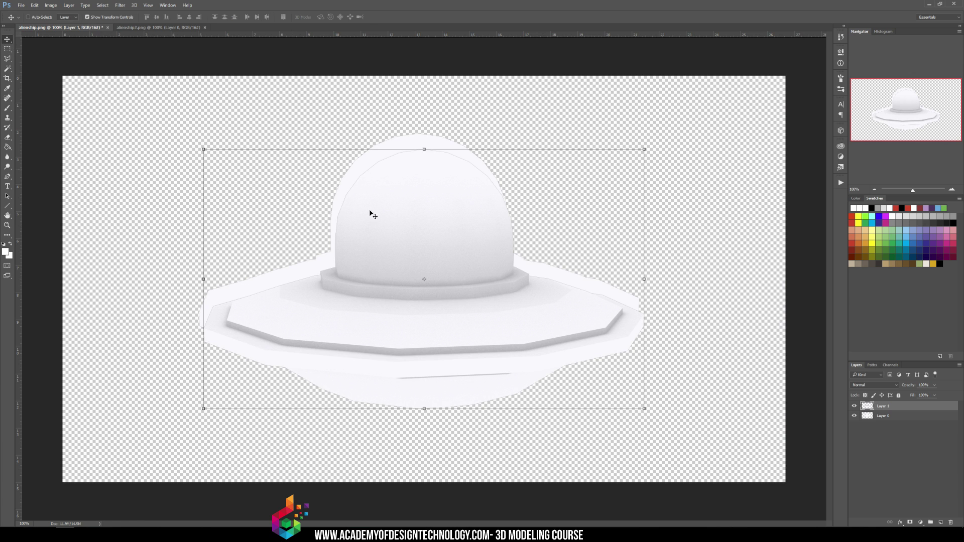
pyautogui.moveTo(372, 211); pyautogui.dragTo(373, 201)
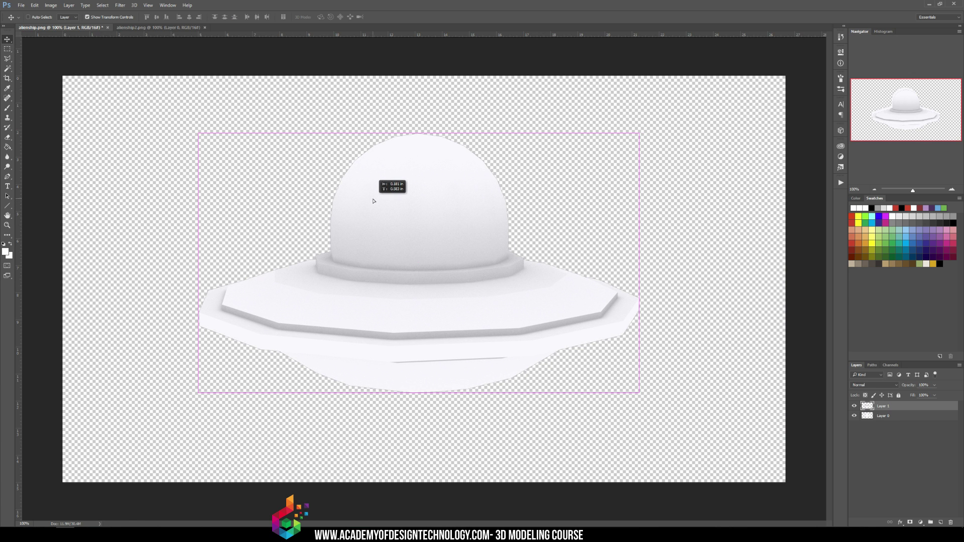
# Compare the shaded and flat layers by toggling their visibility, set Layer 1's blend mode to Multiply and keep both layers shown.
pyautogui.click(854, 407)
pyautogui.click(854, 406)
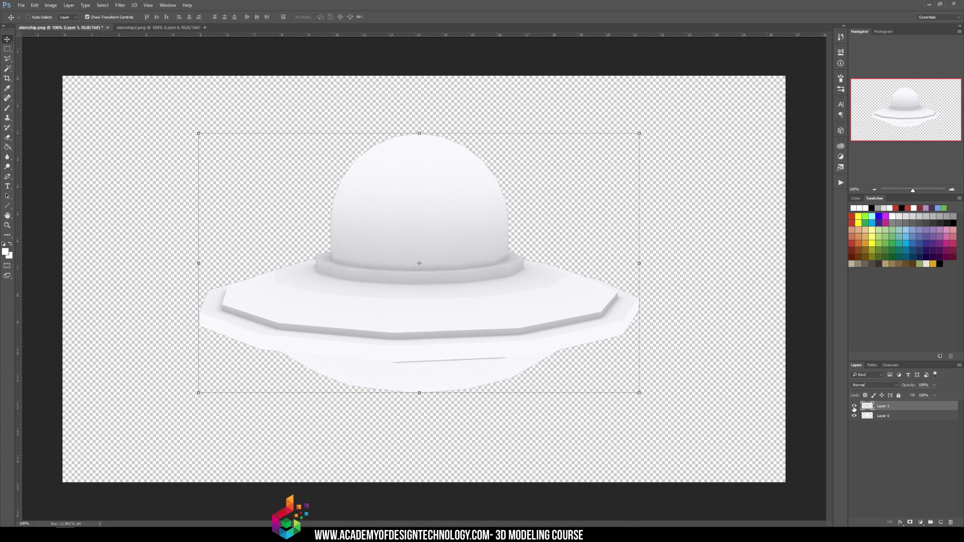
pyautogui.click(854, 406)
pyautogui.click(855, 407)
pyautogui.click(854, 416)
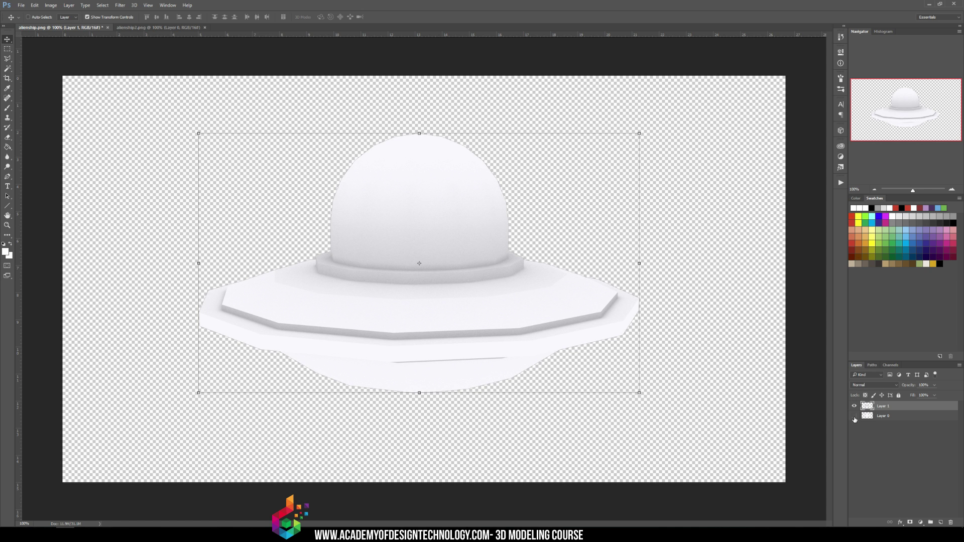
pyautogui.click(864, 385)
pyautogui.click(865, 409)
pyautogui.click(853, 416)
# Add a new empty layer between Layer 1 and Layer 0, keep all layers visible and activate the Brush tool on it.
pyautogui.click(900, 416)
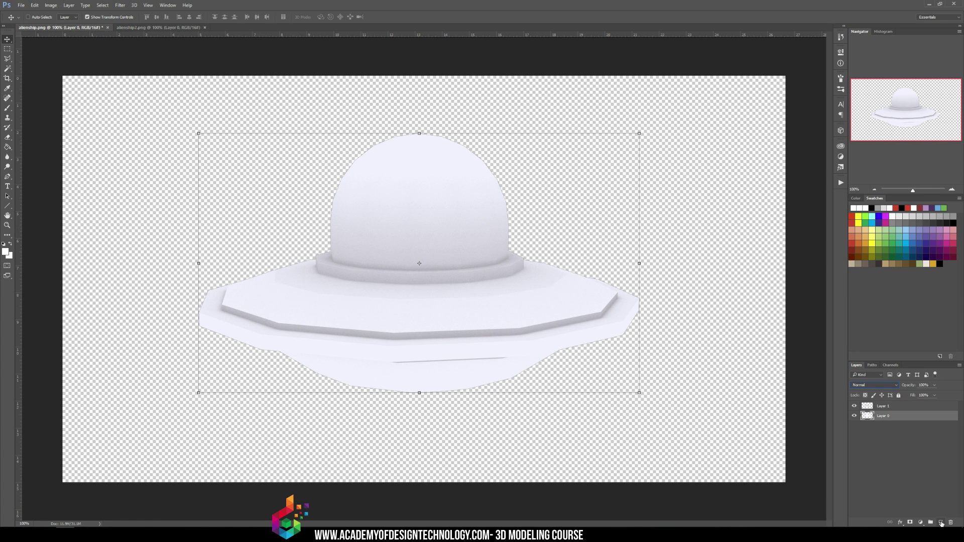
pyautogui.click(940, 523)
pyautogui.moveTo(854, 406); pyautogui.dragTo(853, 417)
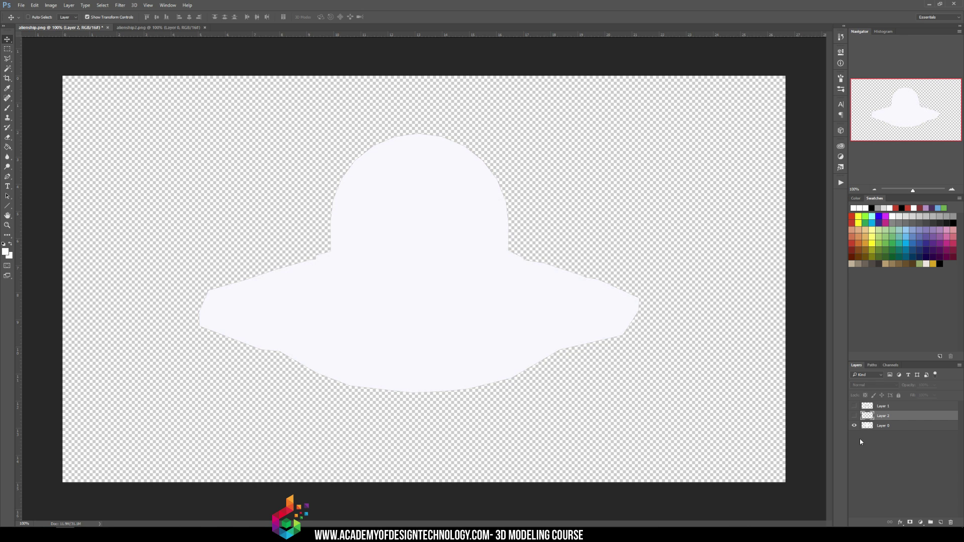
pyautogui.click(854, 407)
pyautogui.click(882, 409)
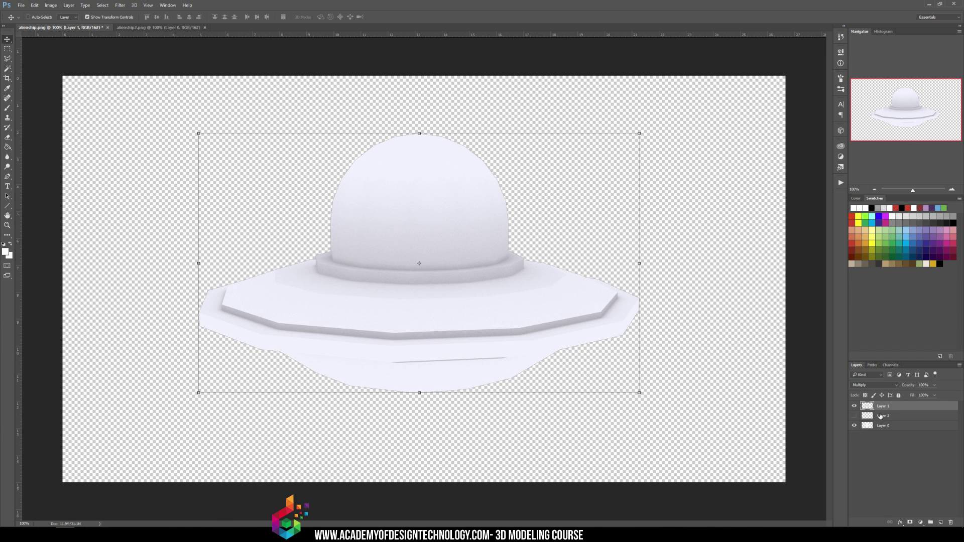
pyautogui.click(883, 416)
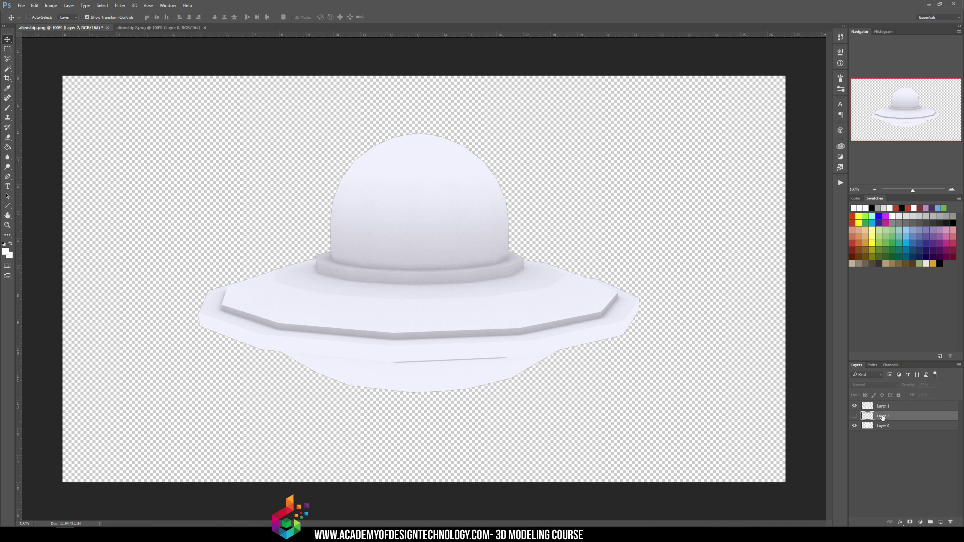
pyautogui.click(854, 416)
pyautogui.press('b')
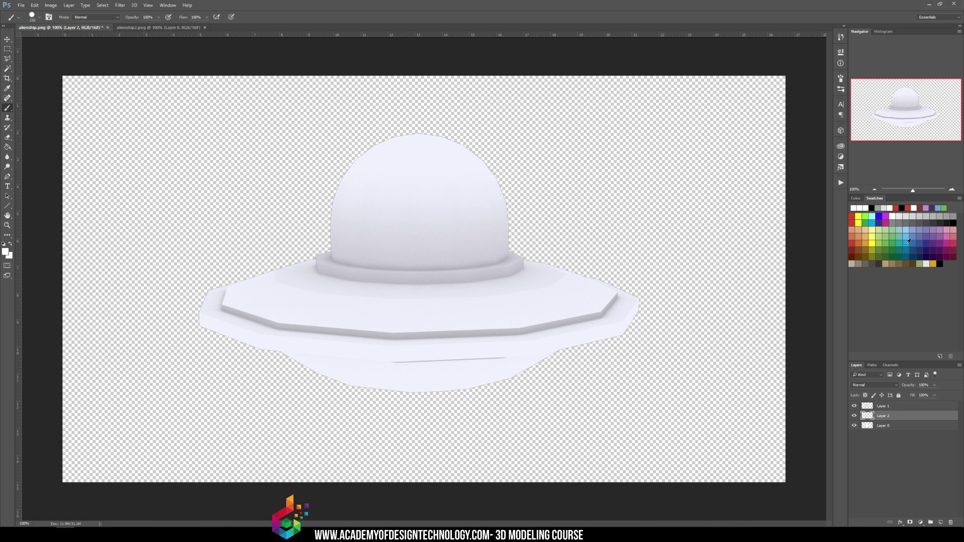
# Rename the shaded upper layer AO, the flat bottom layer BASE and the empty middle layer COLOR.
pyautogui.doubleClick(883, 405)
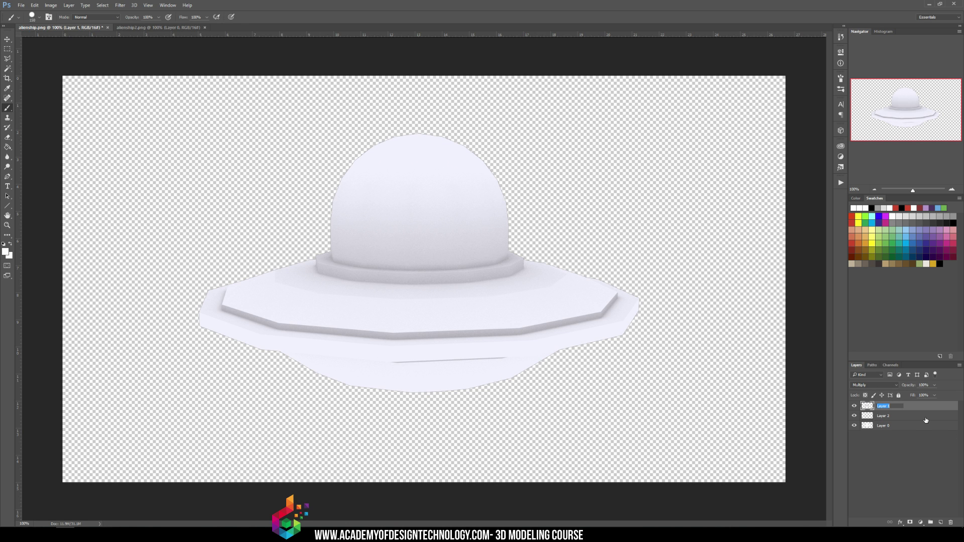
pyautogui.write('AO')
pyautogui.press('Return')
pyautogui.doubleClick(885, 426)
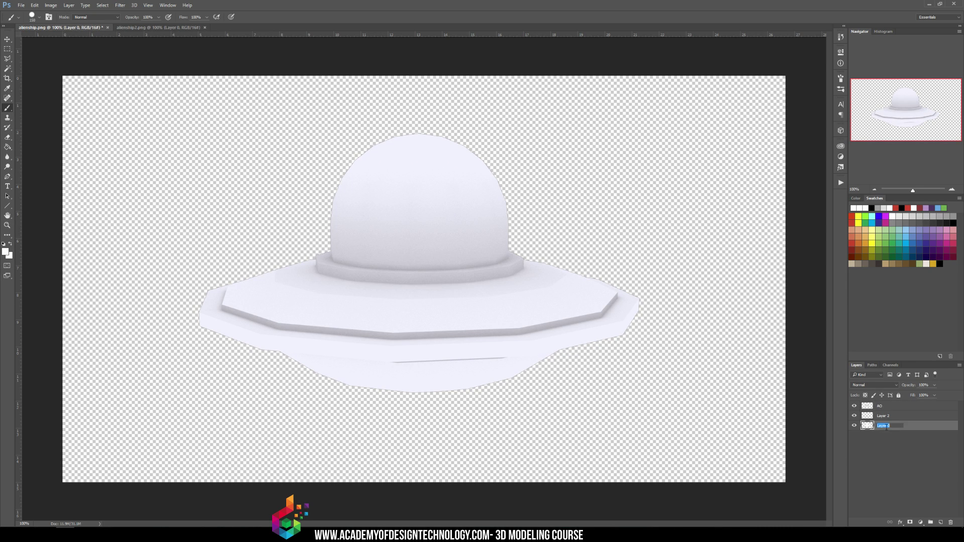
pyautogui.write('BASE')
pyautogui.press('Return')
pyautogui.doubleClick(902, 415)
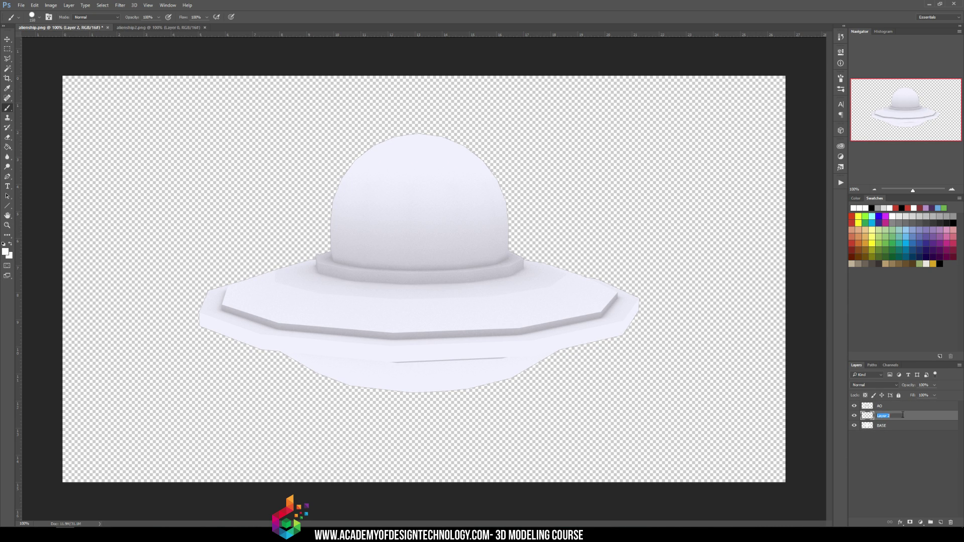
pyautogui.write('COLOR')
pyautogui.press('Return')
# Brush the whole UFO green on the COLOR layer, clipping that layer to BASE so the paint stays inside the silhouette.
pyautogui.click(892, 246)
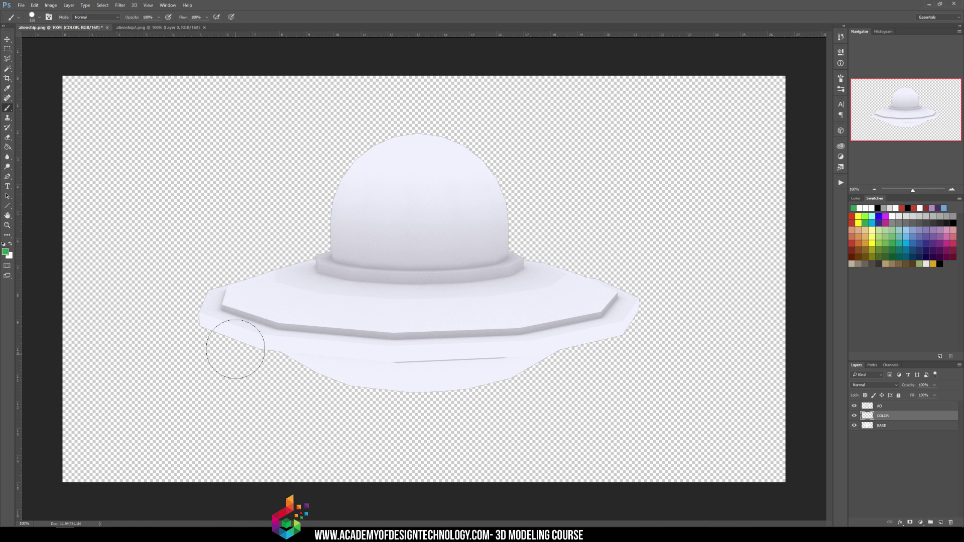
pyautogui.moveTo(231, 345)
pyautogui.mouseDown()
pyautogui.moveTo(397, 365)
pyautogui.moveTo(237, 293)
pyautogui.moveTo(281, 290)
pyautogui.mouseUp()
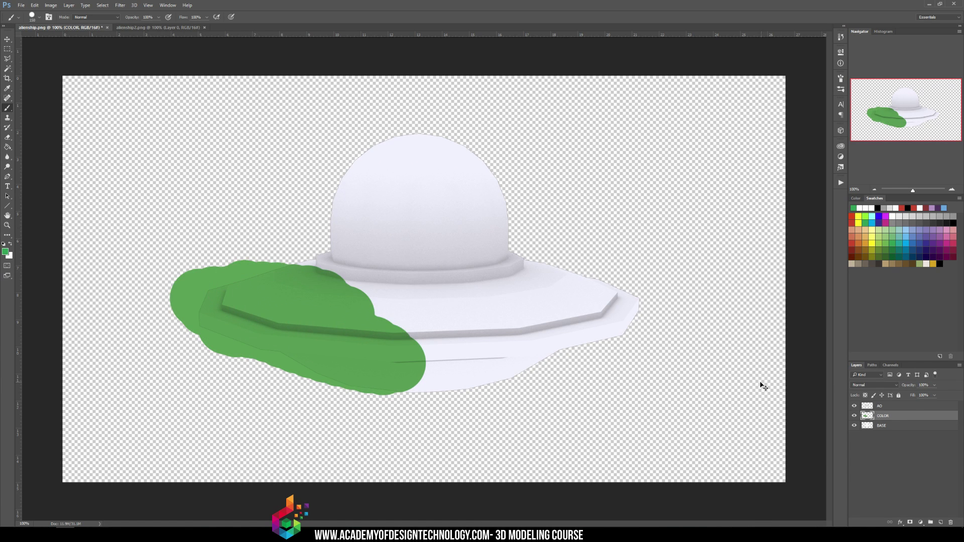
pyautogui.rightClick(911, 415)
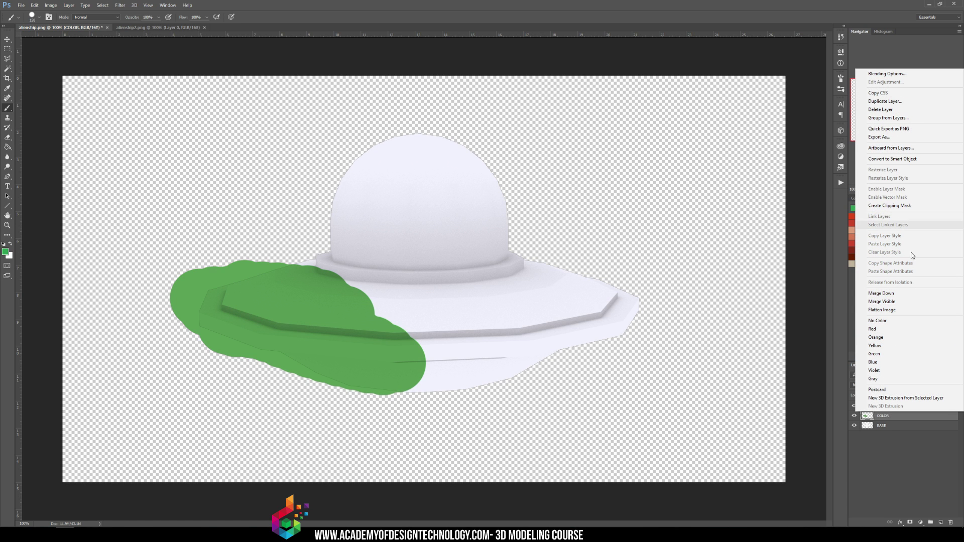
pyautogui.click(917, 206)
pyautogui.moveTo(275, 311)
pyautogui.mouseDown()
pyautogui.moveTo(482, 266)
pyautogui.moveTo(495, 165)
pyautogui.moveTo(547, 274)
pyautogui.moveTo(598, 267)
pyautogui.moveTo(467, 397)
pyautogui.moveTo(507, 309)
pyautogui.mouseUp()
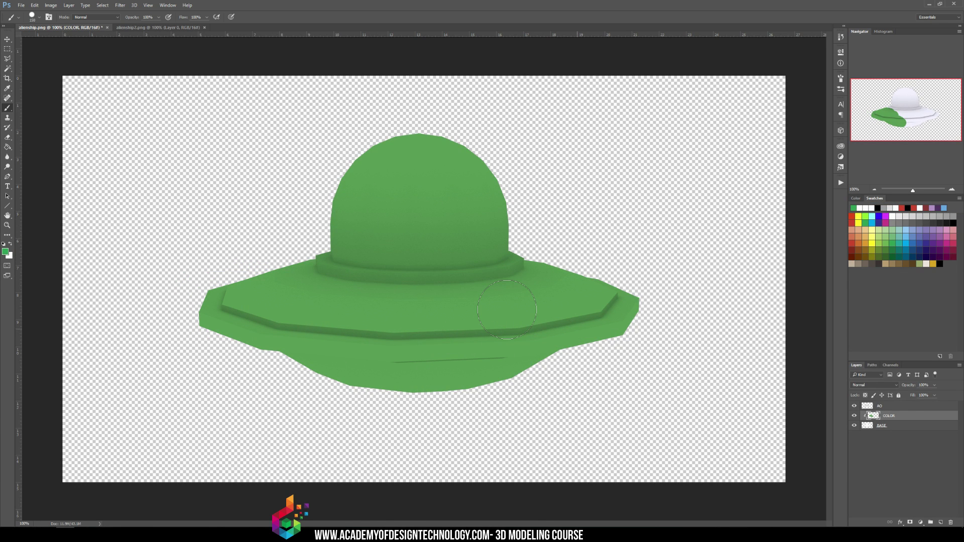
pyautogui.keyDown('alt'); pyautogui.scroll(3, 444, 292); pyautogui.keyUp('alt')
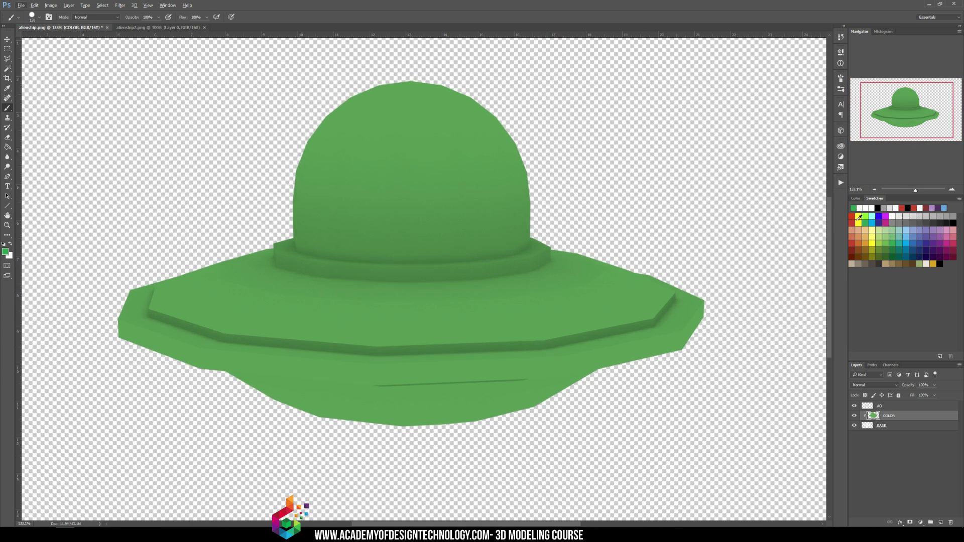
pyautogui.click(892, 211)
pyautogui.moveTo(525, 166)
pyautogui.mouseDown()
pyautogui.moveTo(482, 130)
pyautogui.moveTo(316, 144)
pyautogui.moveTo(301, 161)
pyautogui.mouseUp()
pyautogui.hotkey('ctrl', 'z')
# Paint the dome a lighter green on the COLOR layer.
pyautogui.click(887, 237)
pyautogui.moveTo(301, 203)
pyautogui.mouseDown()
pyautogui.moveTo(352, 223)
pyautogui.moveTo(502, 216)
pyautogui.moveTo(510, 156)
pyautogui.moveTo(462, 43)
pyautogui.mouseUp()
pyautogui.keyDown('alt'); pyautogui.scroll(-5, 560, 247); pyautogui.keyUp('alt')
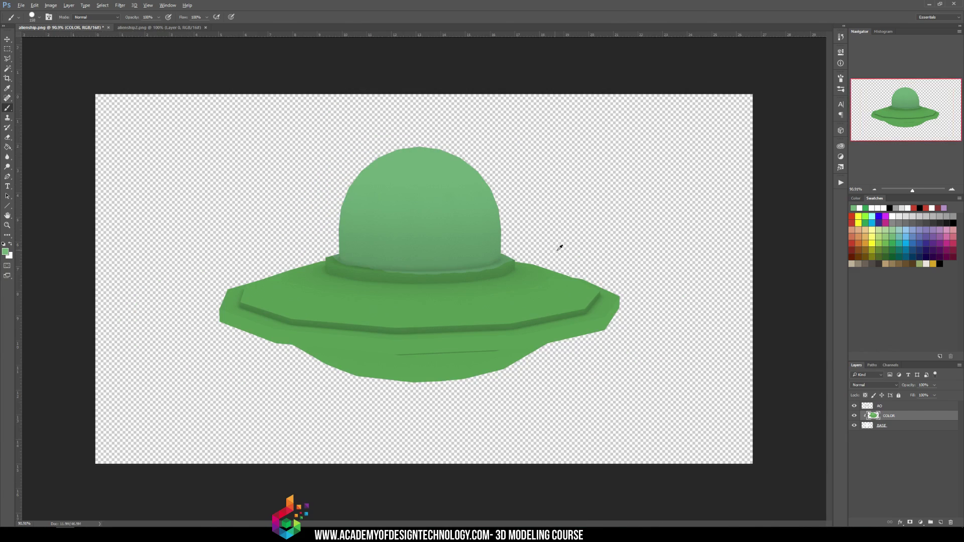
pyautogui.hotkey('ctrl', '1')
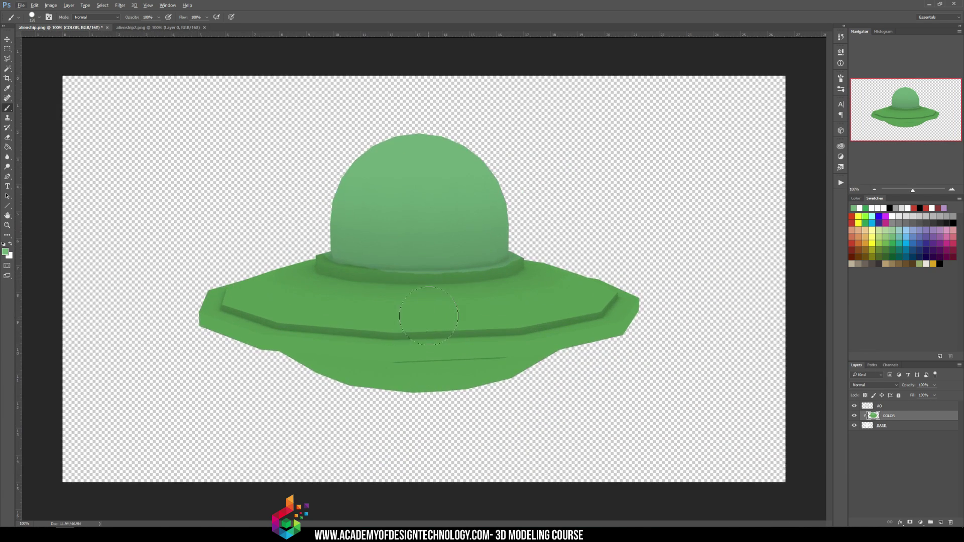
# Sample the saucer's flat green as the brush color with the AO layer temporarily hidden.
pyautogui.click(854, 405)
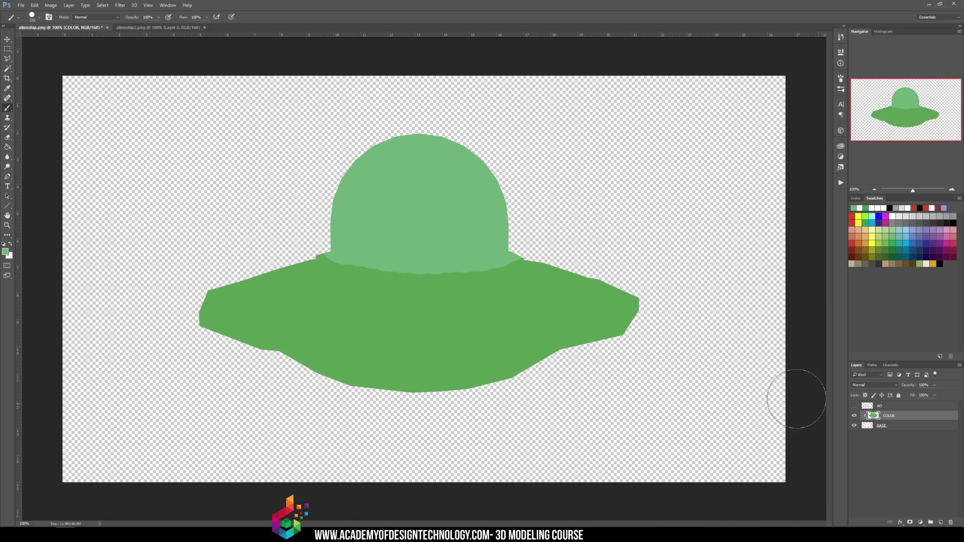
pyautogui.keyDown('alt'); pyautogui.click(452, 309); pyautogui.keyUp('alt')
pyautogui.click(854, 406)
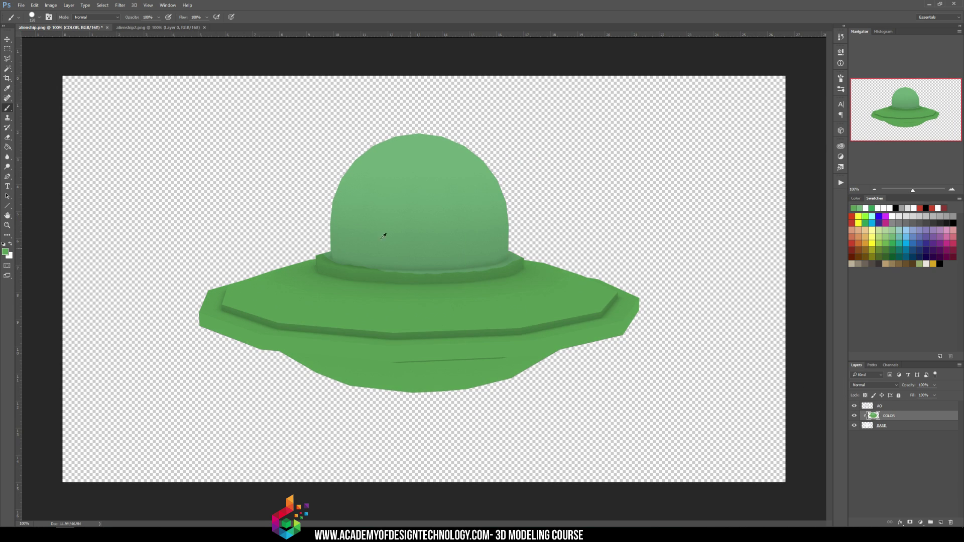
# Reduce the brush size and repaint the ring around the dome's base in the saucer's green to clean up the dome's lower edge.
pyautogui.keyDown('alt'); pyautogui.scroll(2, 371, 244); pyautogui.keyUp('alt')
pyautogui.click(39, 17)
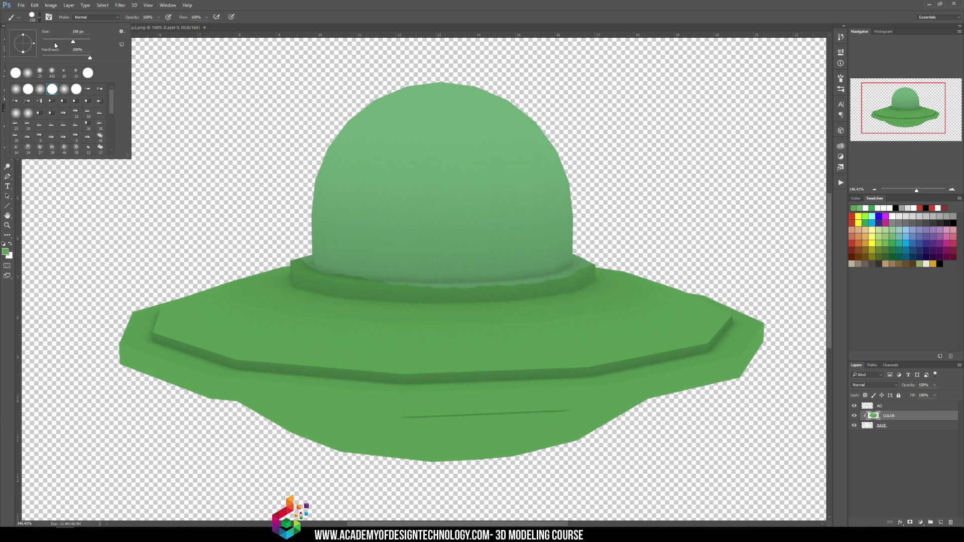
pyautogui.moveTo(54, 44); pyautogui.dragTo(48, 43)
pyautogui.moveTo(301, 260); pyautogui.dragTo(308, 267)
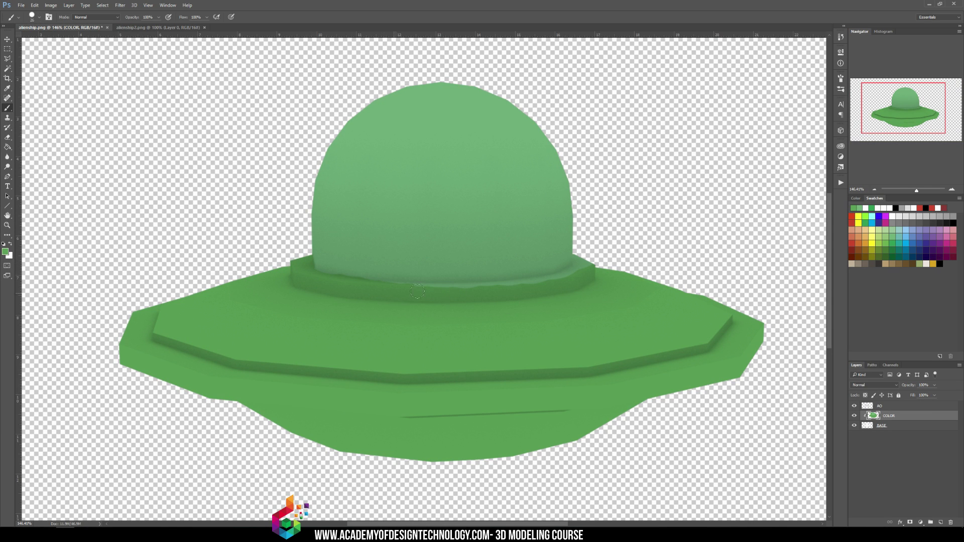
pyautogui.moveTo(417, 291); pyautogui.dragTo(440, 292)
pyautogui.moveTo(451, 290)
pyautogui.mouseDown()
pyautogui.moveTo(518, 294)
pyautogui.moveTo(493, 291)
pyautogui.moveTo(586, 262)
pyautogui.moveTo(575, 281)
pyautogui.mouseUp()
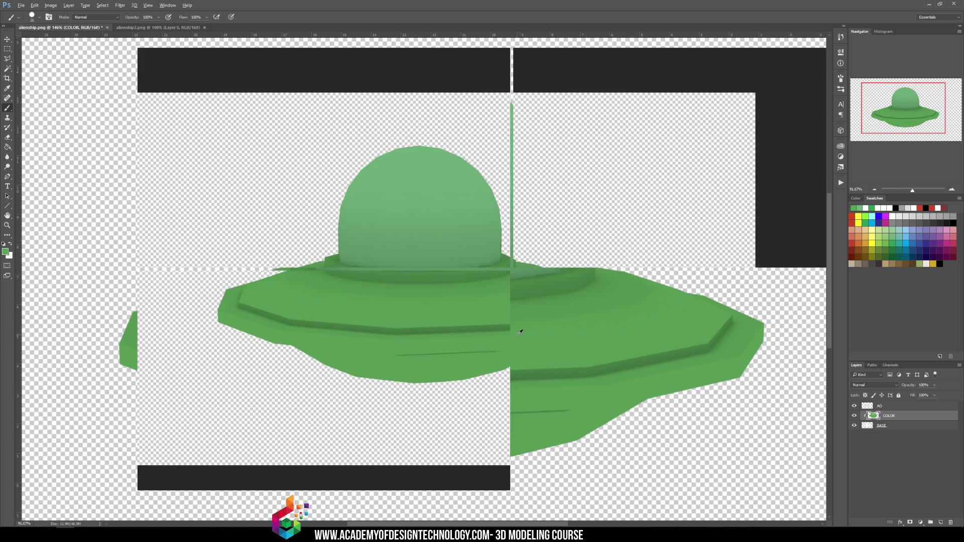
pyautogui.keyDown('alt'); pyautogui.scroll(-9, 518, 335); pyautogui.keyUp('alt')
pyautogui.keyDown('alt'); pyautogui.scroll(10, 409, 259); pyautogui.keyUp('alt')
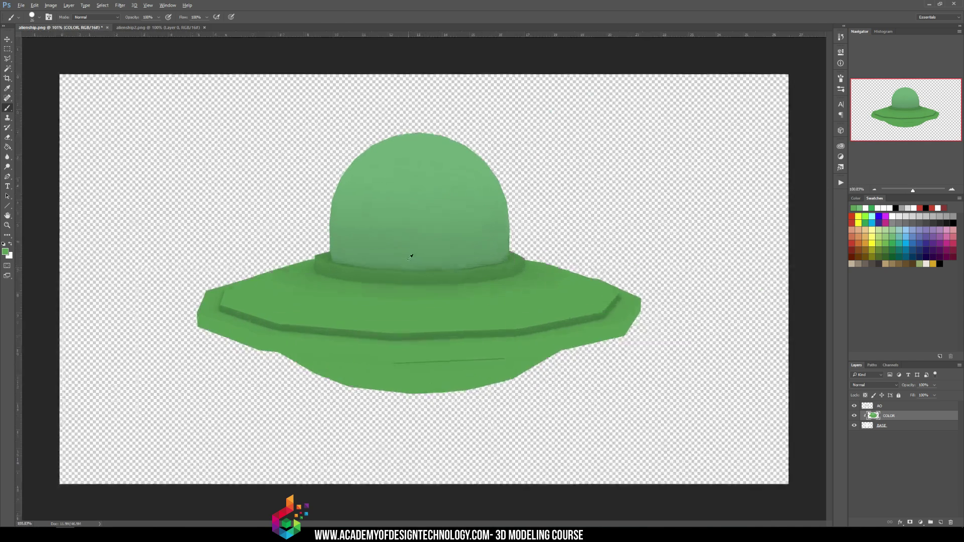
# Paint a white smiley face with two eyes and a curved mouth on the dome.
pyautogui.keyDown('alt'); pyautogui.scroll(3, 410, 257); pyautogui.keyUp('alt')
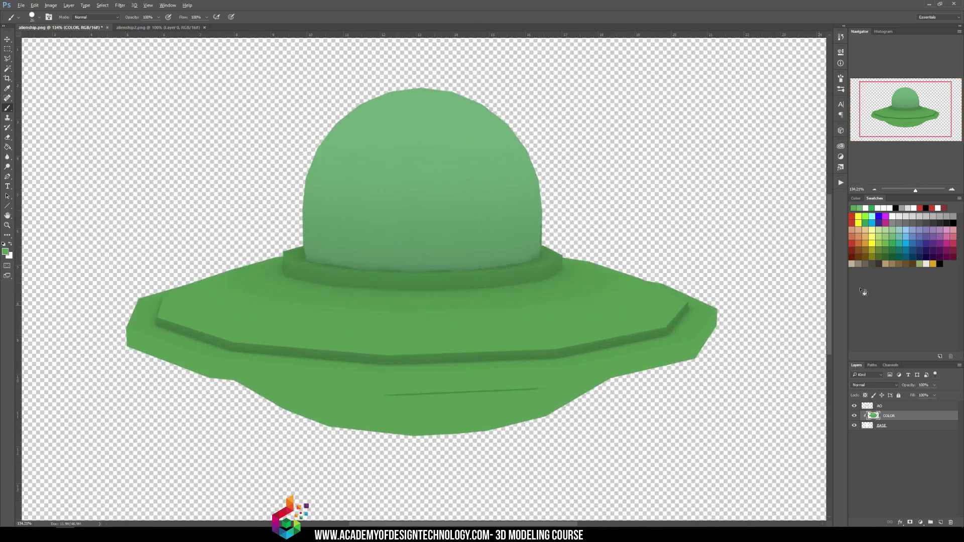
pyautogui.click(894, 216)
pyautogui.moveTo(381, 203)
pyautogui.mouseDown()
pyautogui.moveTo(363, 207)
pyautogui.moveTo(420, 214)
pyautogui.moveTo(420, 194)
pyautogui.mouseUp()
pyautogui.hotkey('ctrl', 'z')
pyautogui.moveTo(442, 189); pyautogui.dragTo(455, 215)
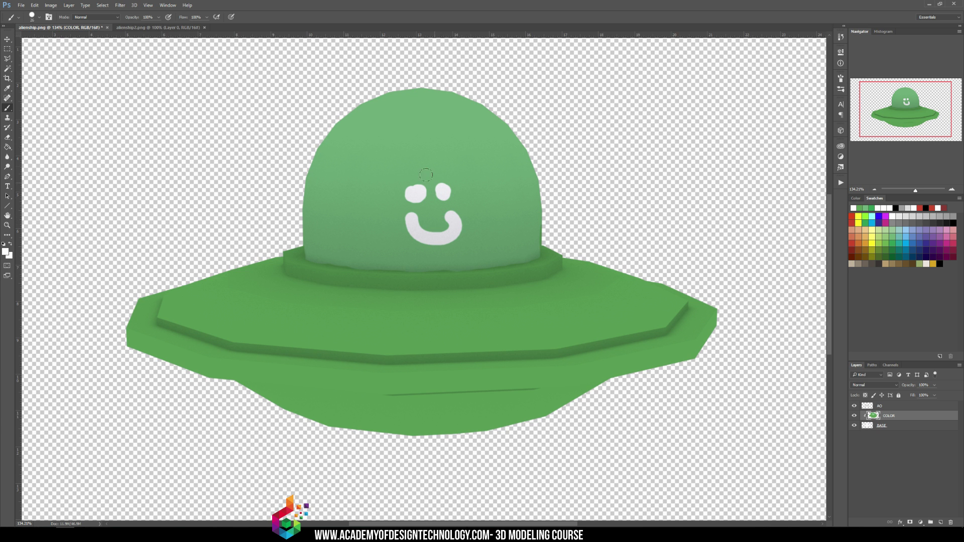
# Paint a white circular outline around the smiley face and add a small white dab below it at the dome's base.
pyautogui.moveTo(458, 162)
pyautogui.mouseDown()
pyautogui.moveTo(399, 233)
pyautogui.moveTo(454, 156)
pyautogui.moveTo(411, 246)
pyautogui.mouseUp()
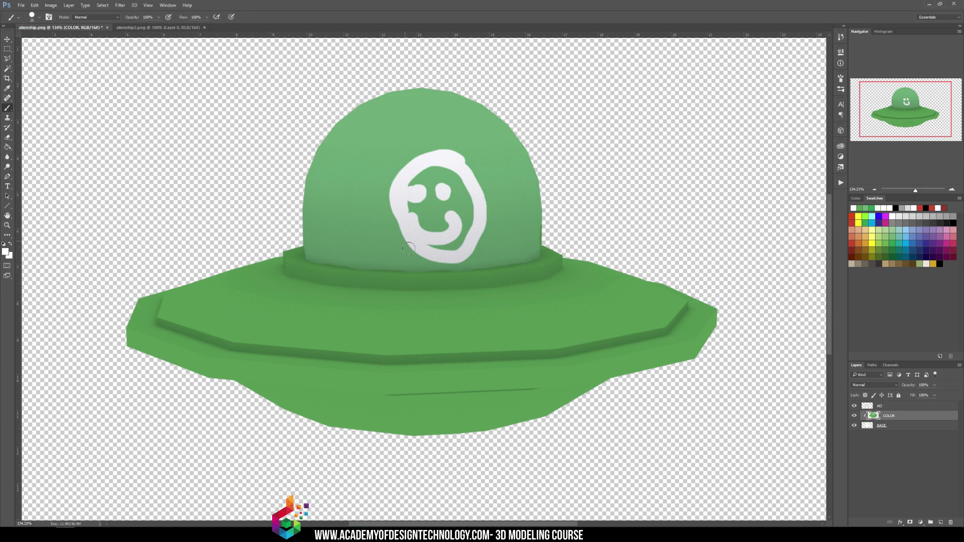
pyautogui.click(438, 268)
pyautogui.keyDown('alt'); pyautogui.scroll(-4, 437, 273); pyautogui.keyUp('alt')
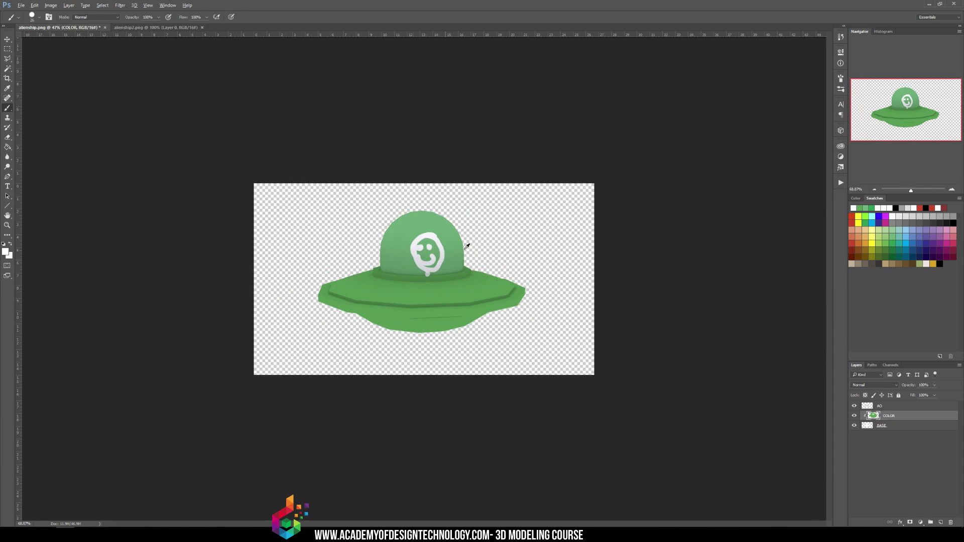
pyautogui.keyDown('alt'); pyautogui.scroll(5, 427, 290); pyautogui.keyUp('alt')
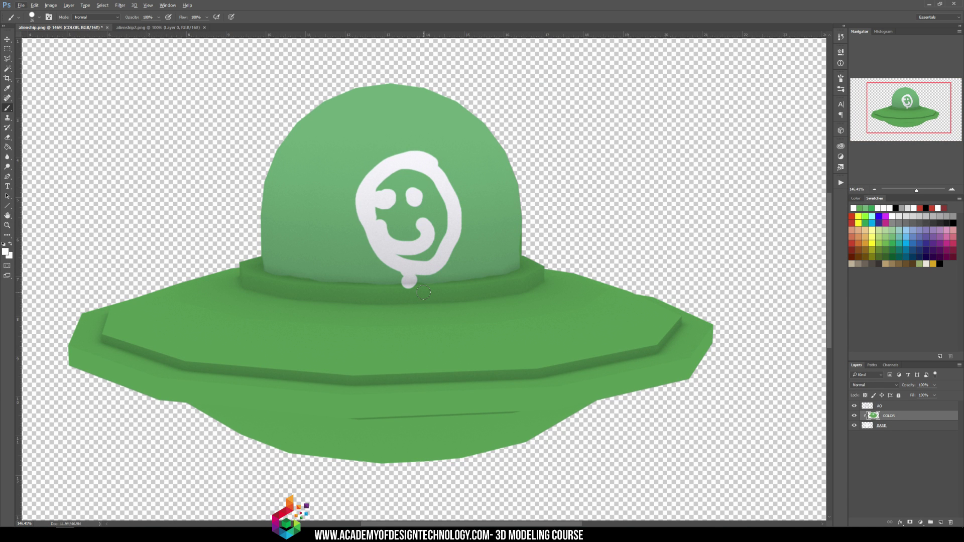
# Hide the AO and COLOR layers, restore them one at a time to compare their contributions, and check the COLOR layer's clipping options.
pyautogui.moveTo(854, 406); pyautogui.dragTo(851, 411)
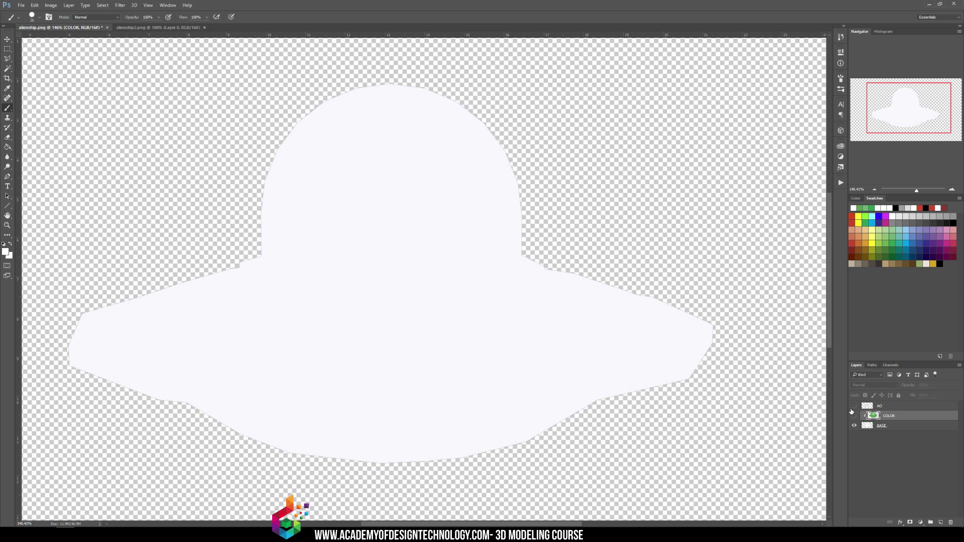
pyautogui.click(854, 405)
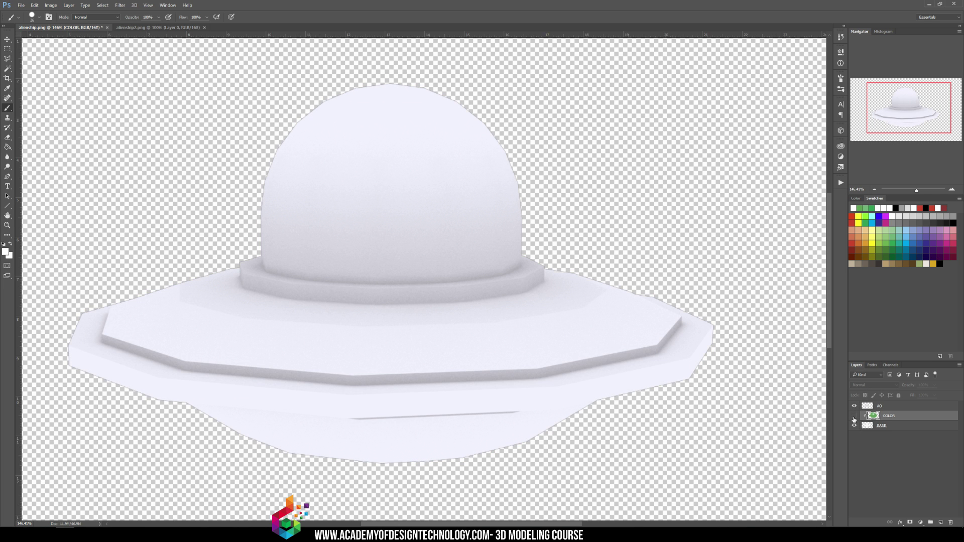
pyautogui.click(854, 416)
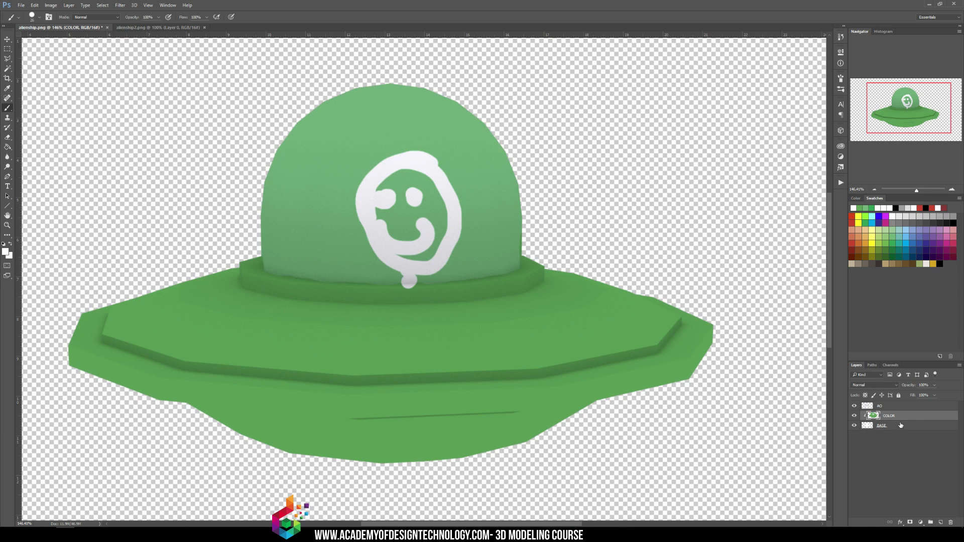
pyautogui.rightClick(893, 418)
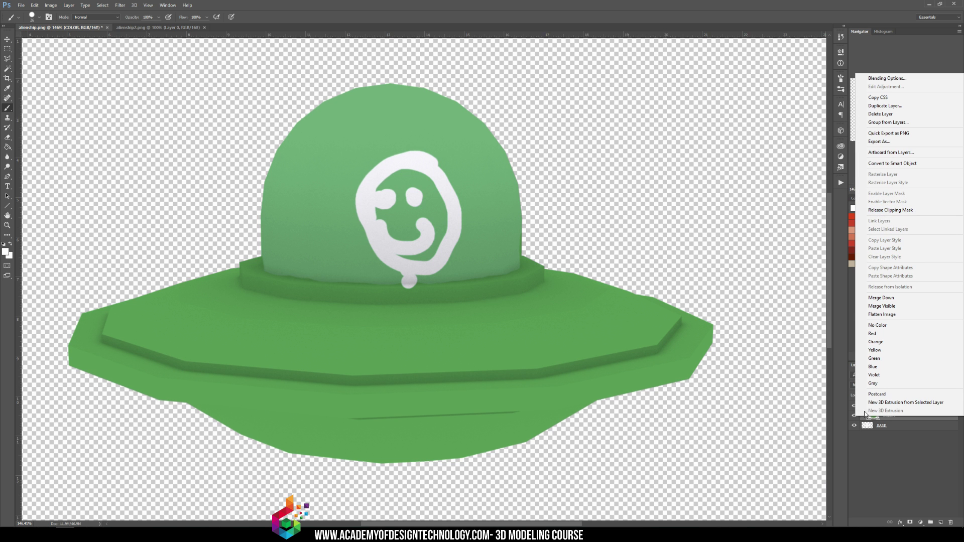
pyautogui.click(596, 331)
pyautogui.keyDown('alt'); pyautogui.scroll(-5, 454, 308); pyautogui.keyUp('alt')
pyautogui.keyDown('alt'); pyautogui.scroll(-2, 454, 308); pyautogui.keyUp('alt')
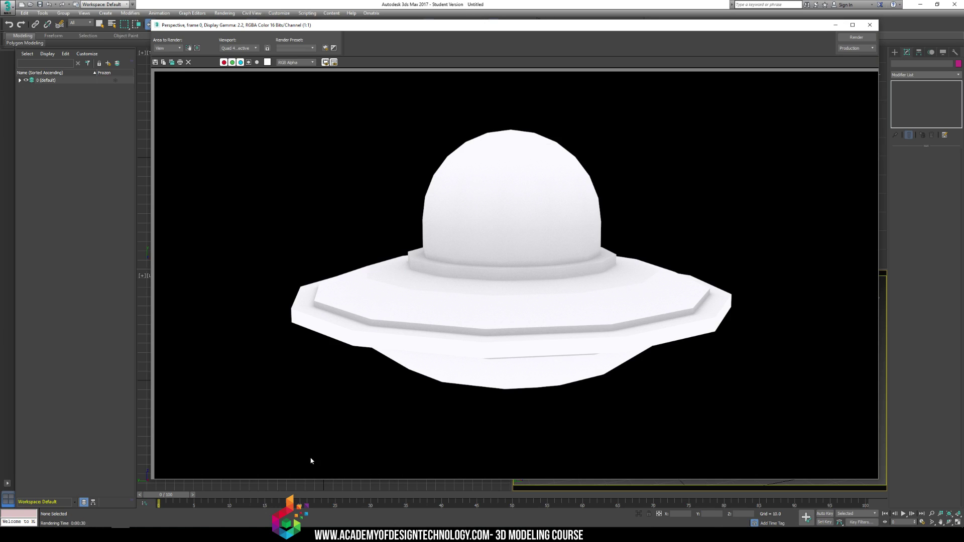
# Switch to 3ds Max, close the rendered frame window, and return to the four-viewport scene after a brief check of the painted UFO in Photoshop.
pyautogui.click(870, 24)
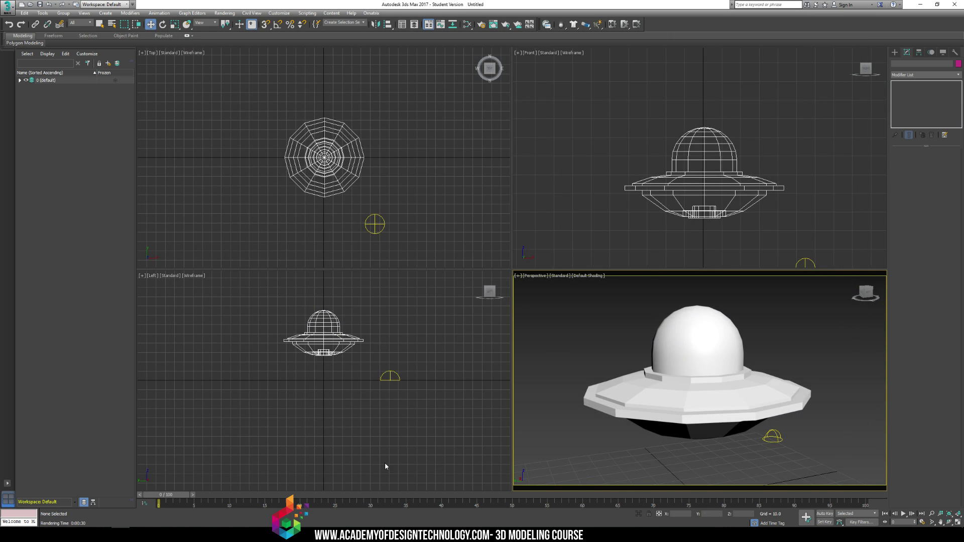
pyautogui.click(65, 535)
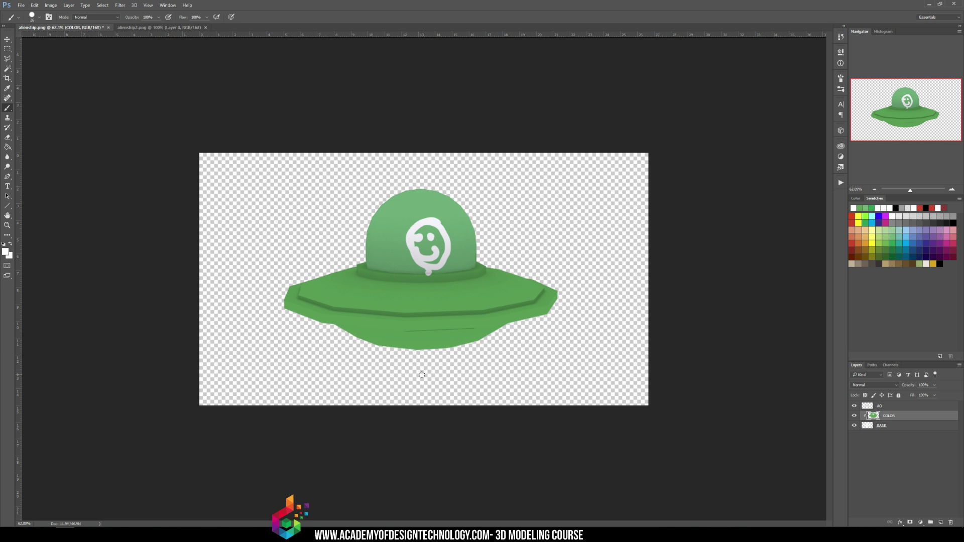
pyautogui.hotkey('alt', 'Tab')
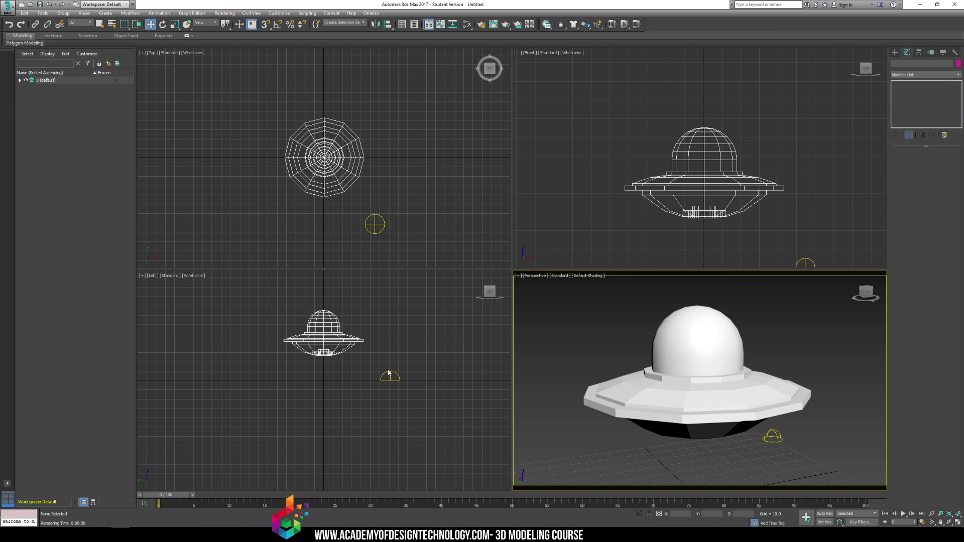